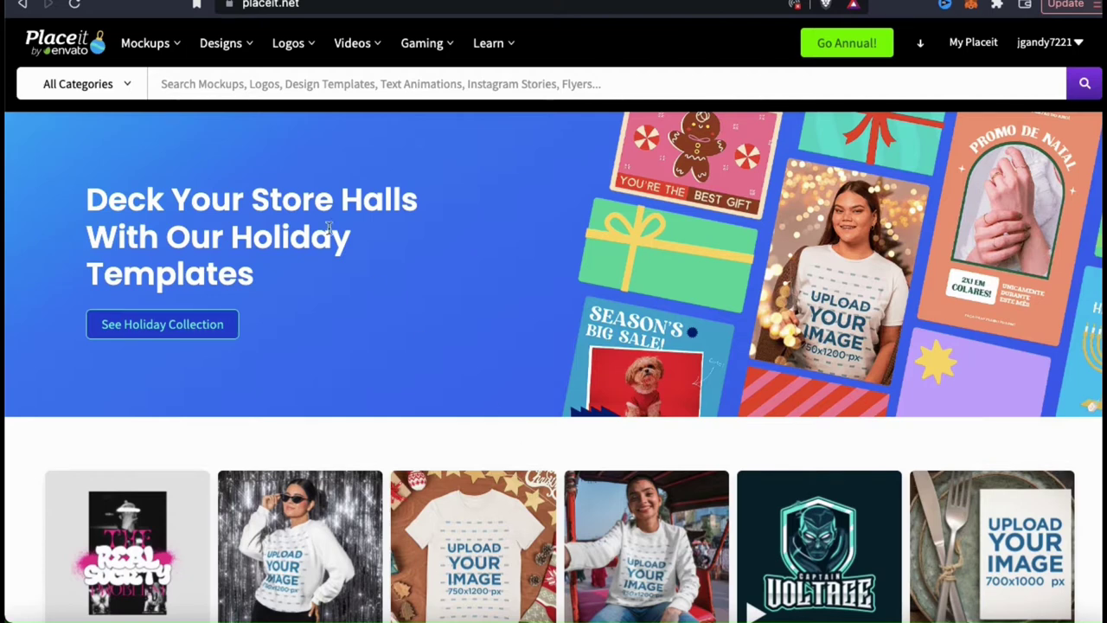
Go through Designs > Apparel & Print to the T-Shirt Designs templates page
mouse_move(242, 58)
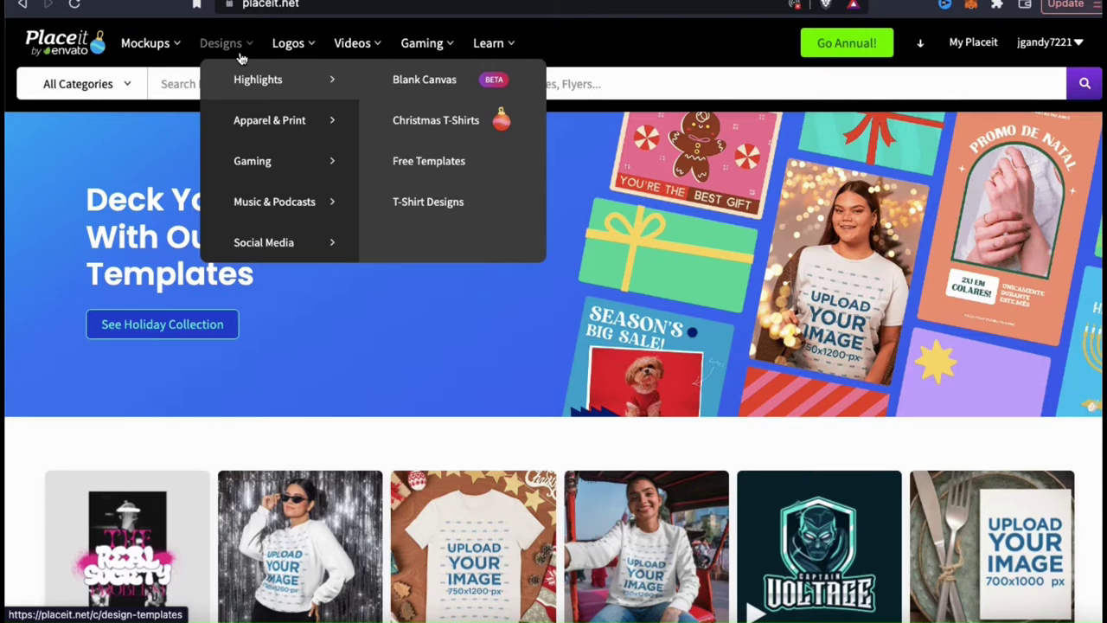
mouse_move(251, 126)
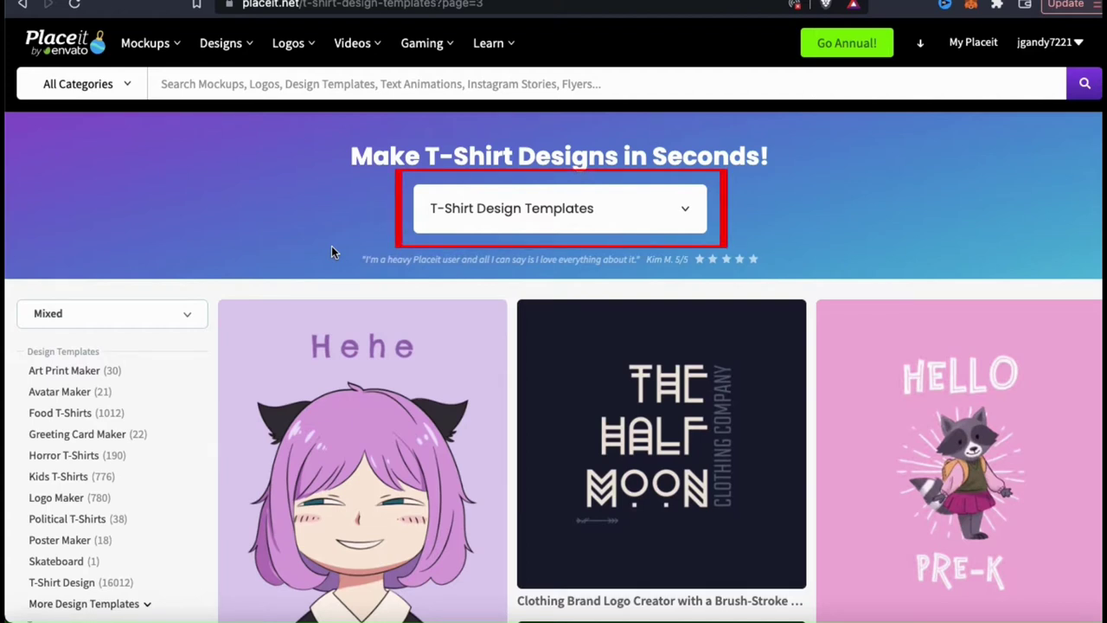
Browse the T-shirt category list, leave it on All T-Shirt Designs, and check the sort options
left_click(687, 213)
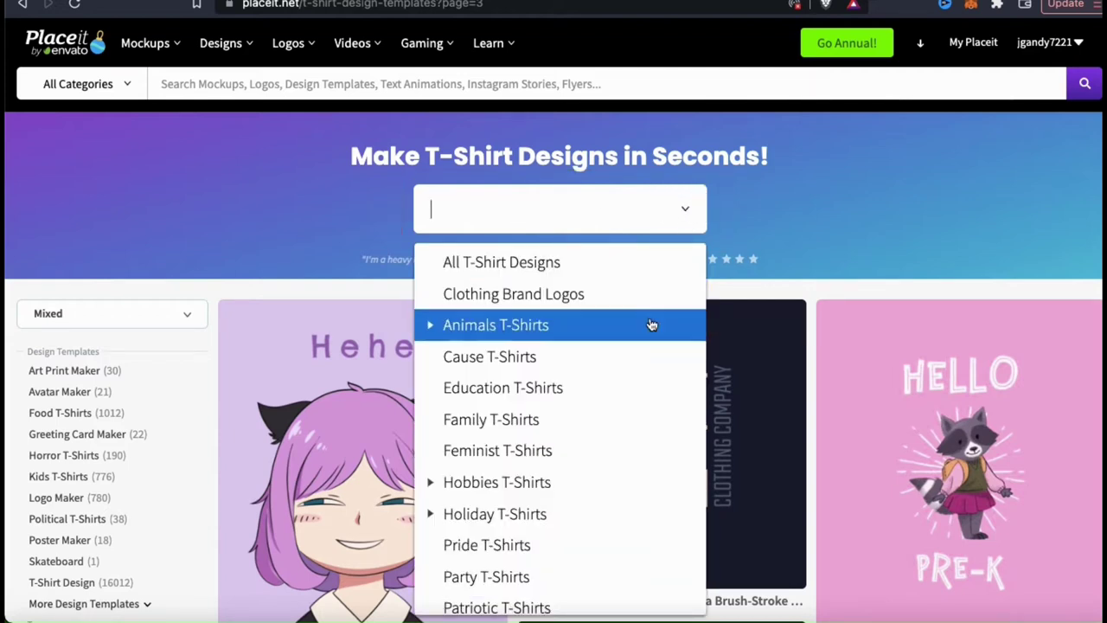
scroll(639, 358, "down", 4)
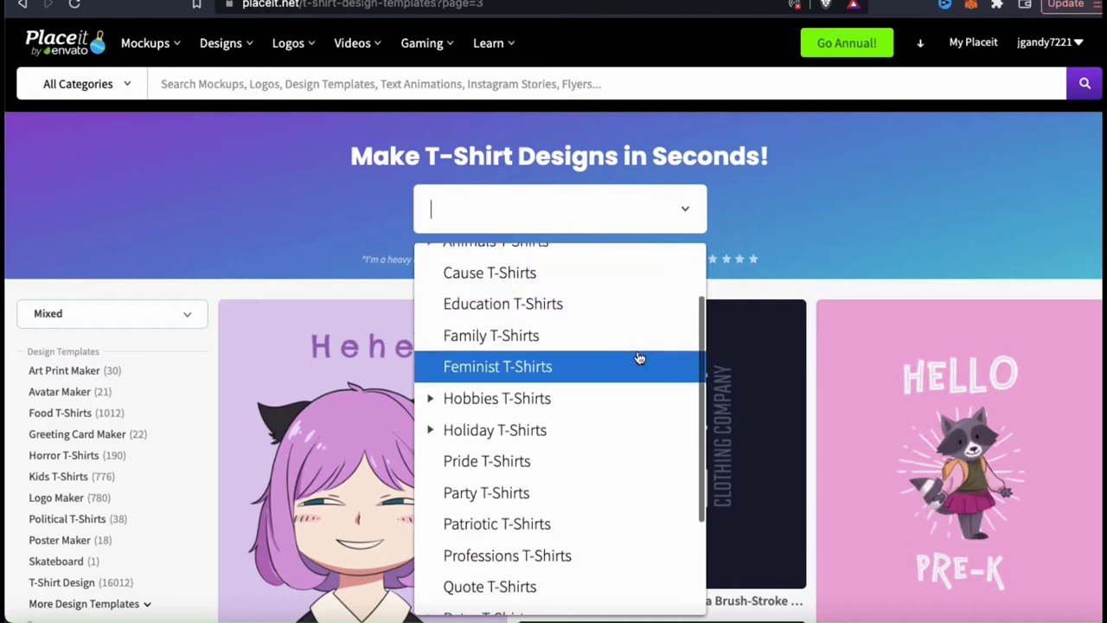
scroll(639, 358, "down", 2)
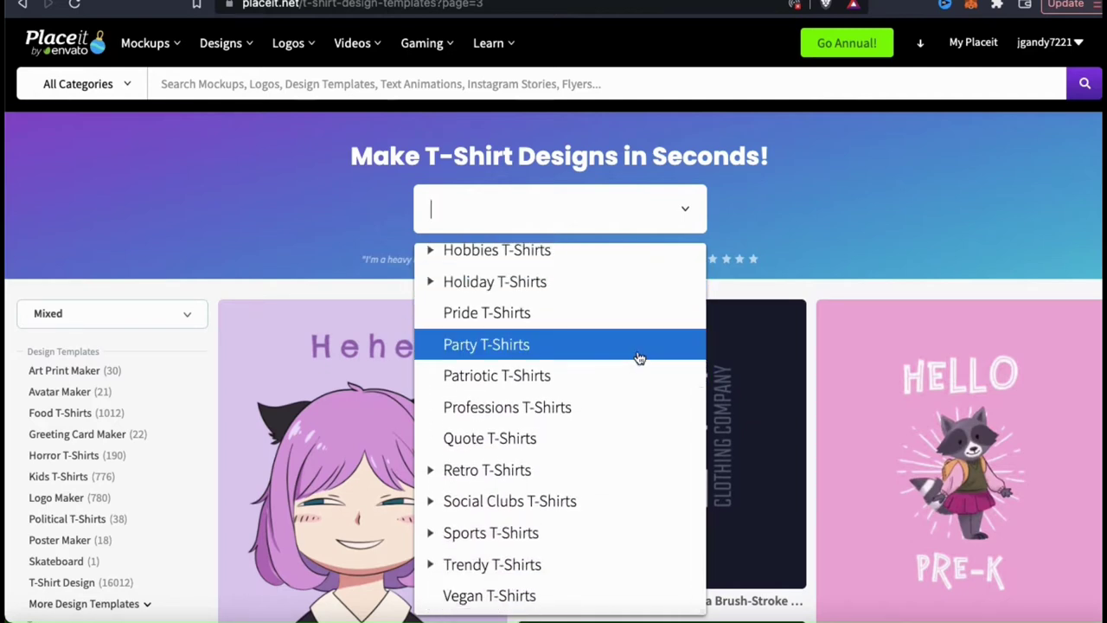
scroll(639, 358, "up", 6)
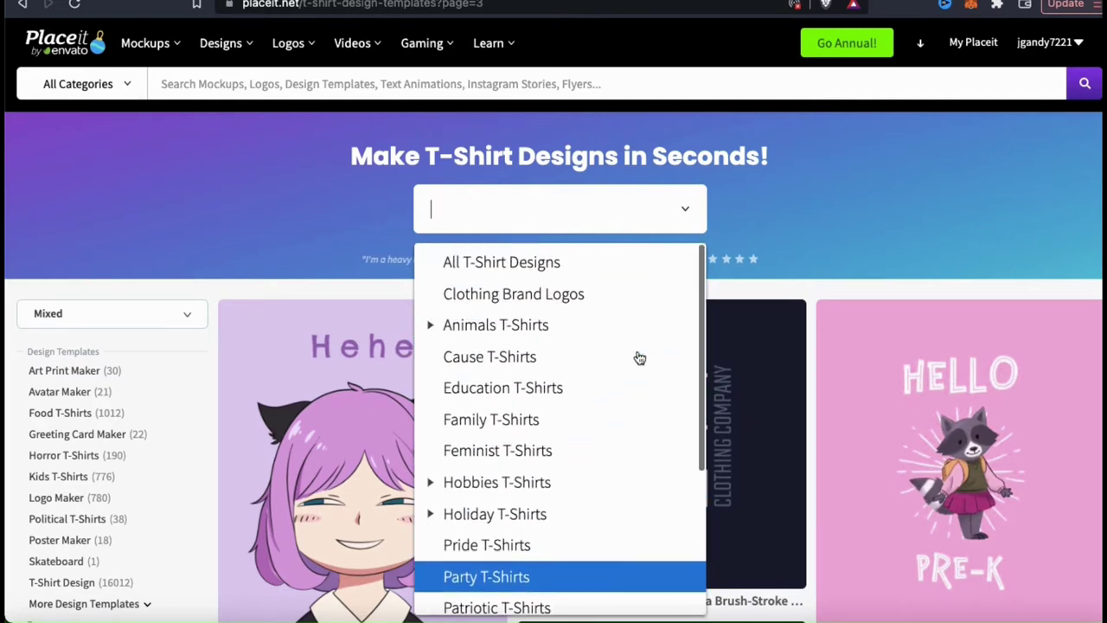
left_click(805, 192)
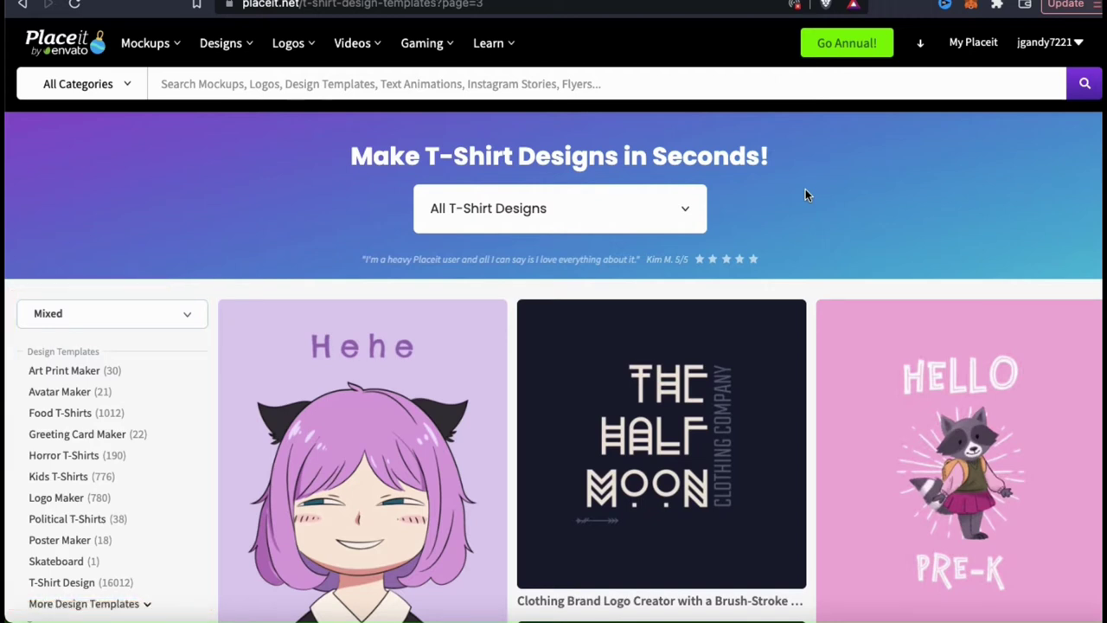
left_click(191, 319)
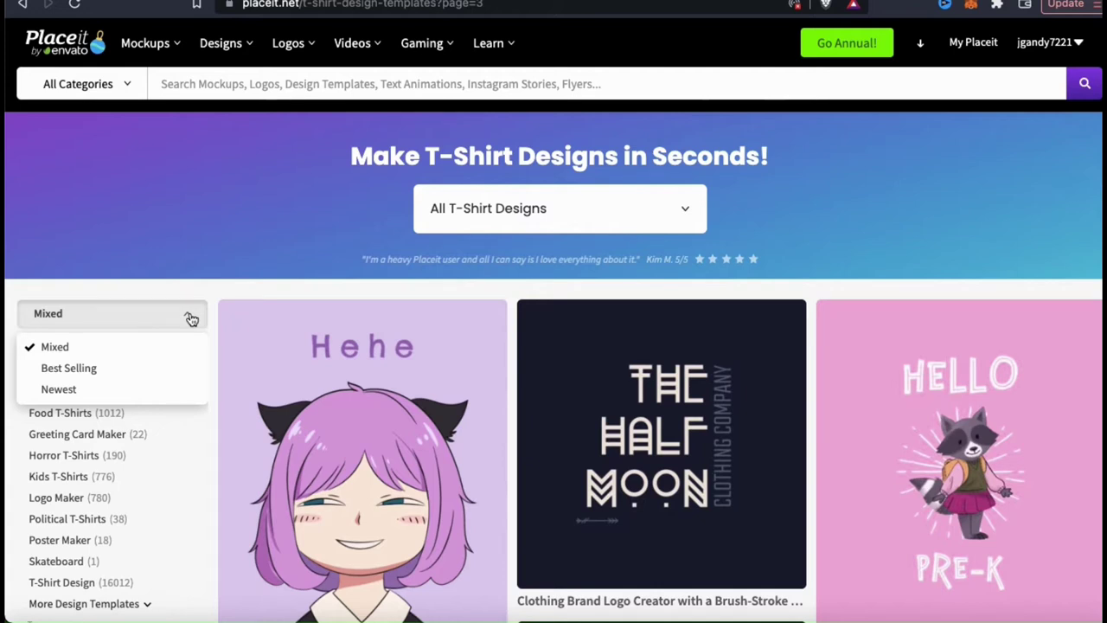
Expand More Design Templates and scroll through the categories, including Animals T-Shirts
scroll(207, 343, "down", 2)
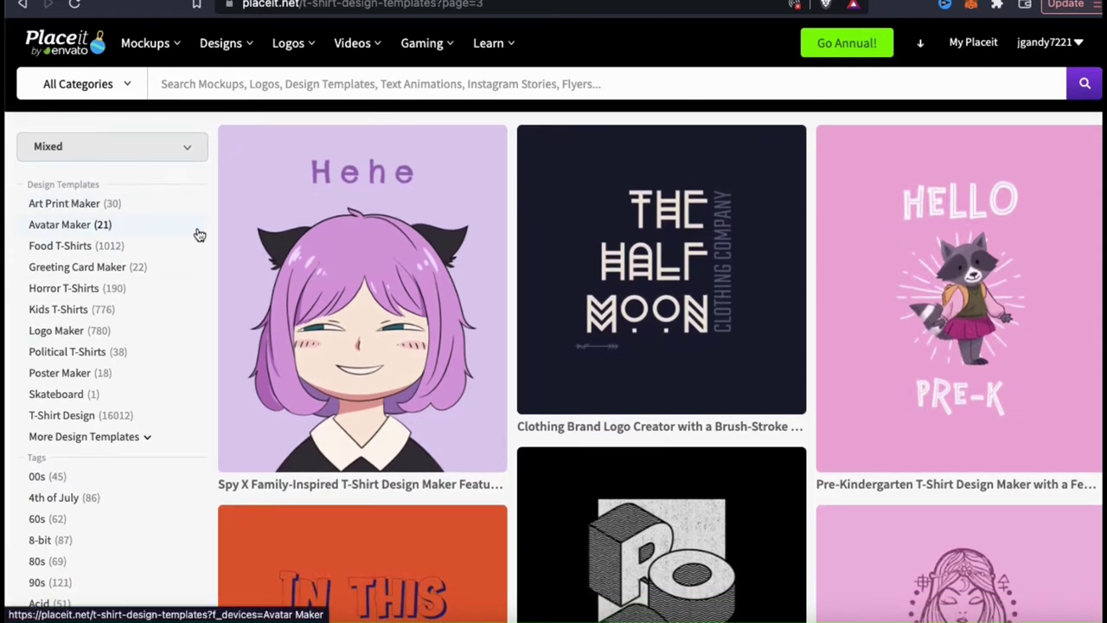
left_click(143, 439)
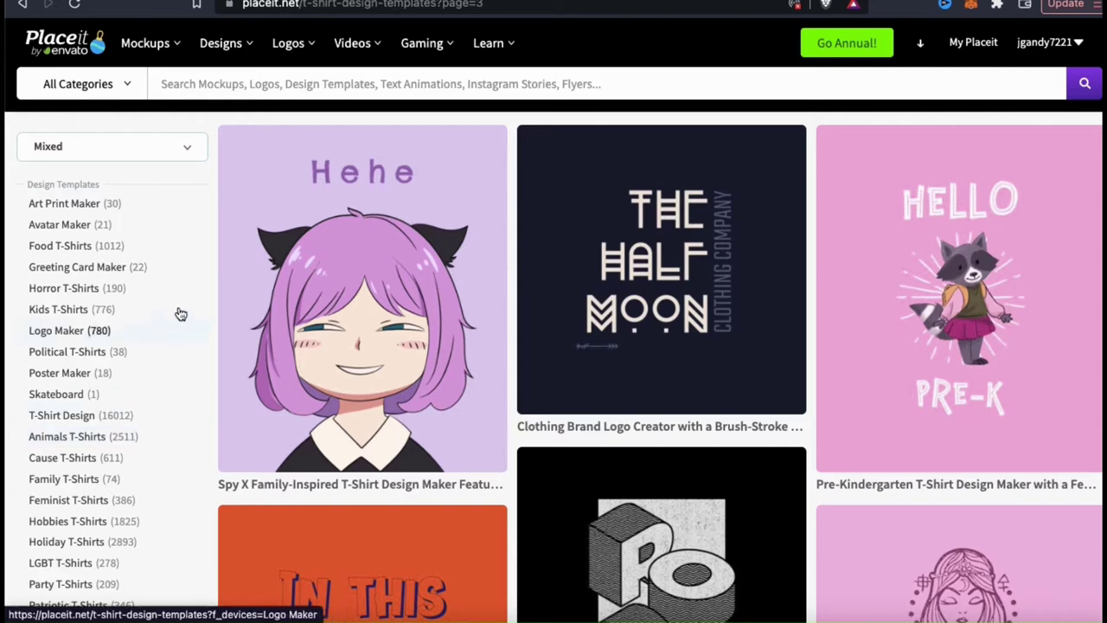
scroll(183, 261, "down", 3)
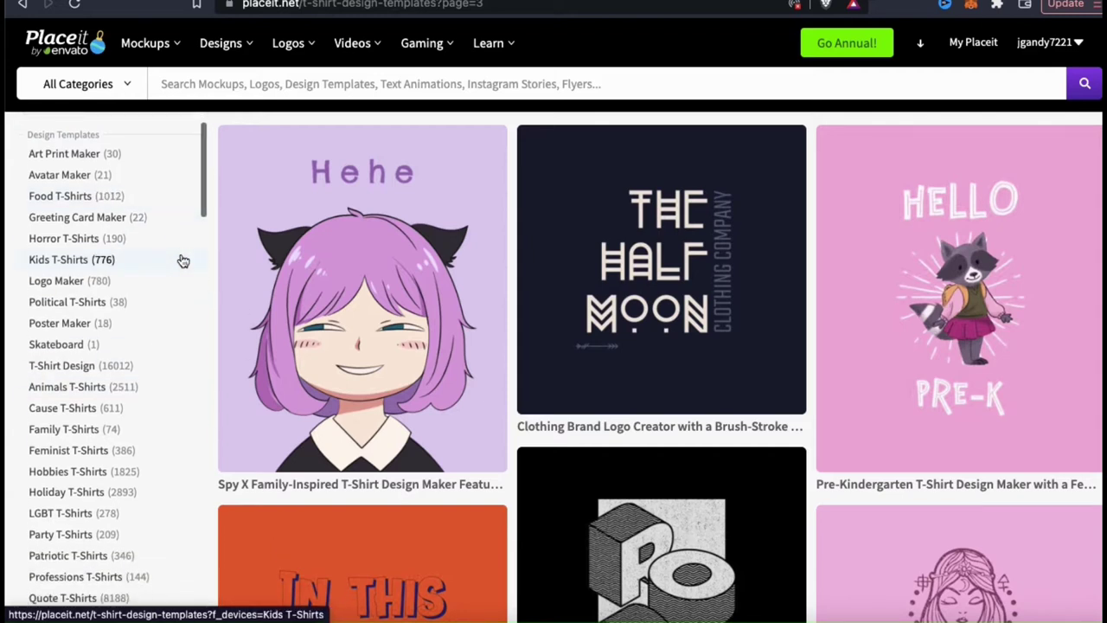
scroll(184, 261, "down", 4)
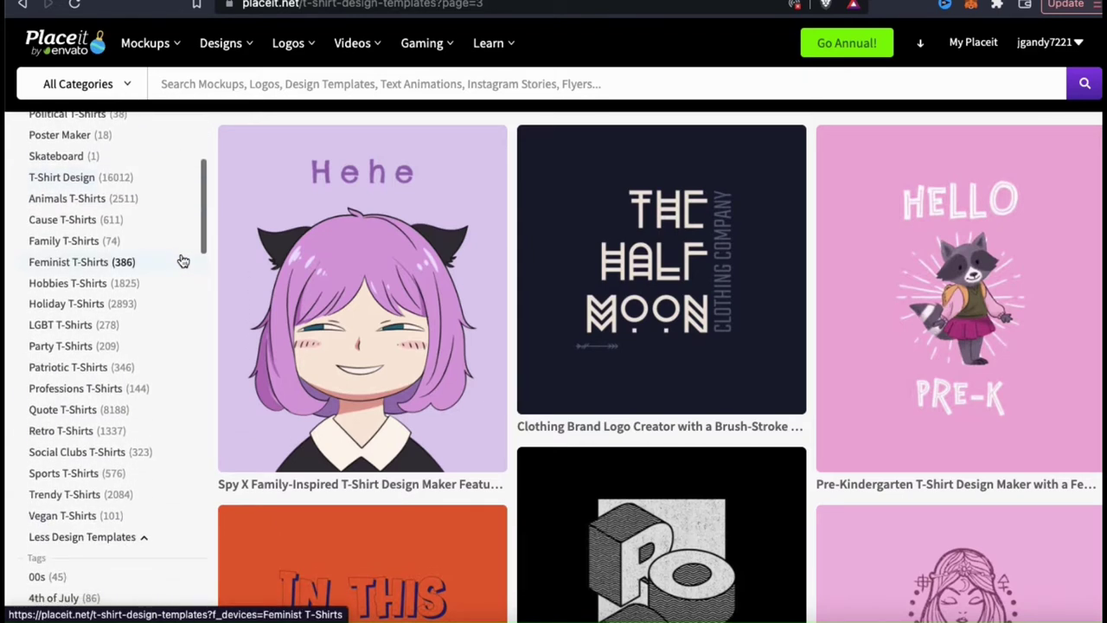
scroll(183, 261, "down", 3)
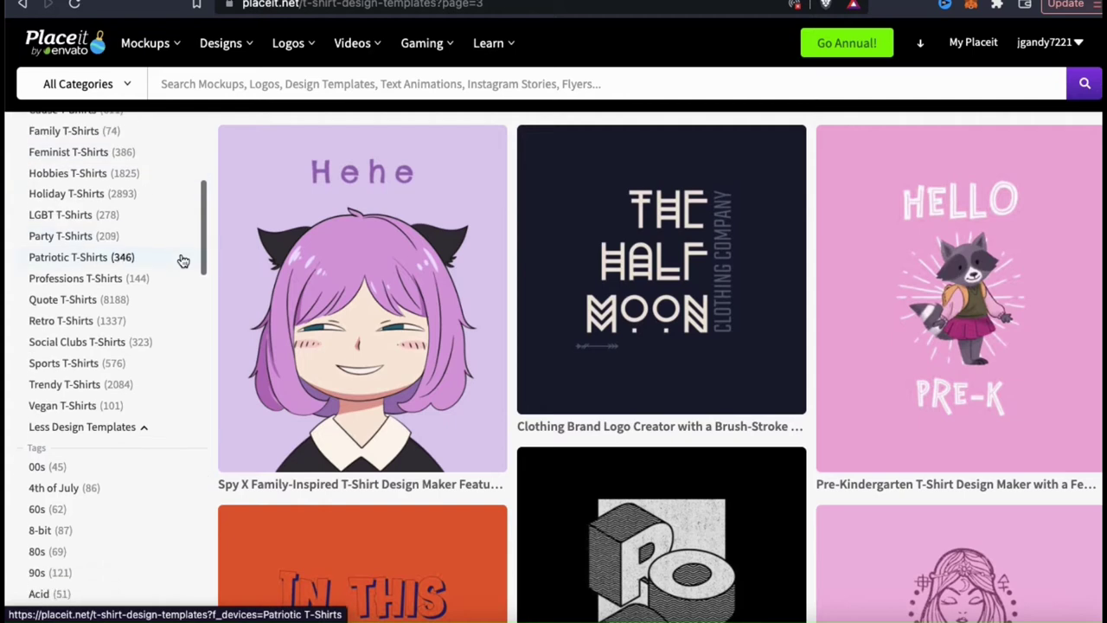
scroll(184, 261, "down", 4)
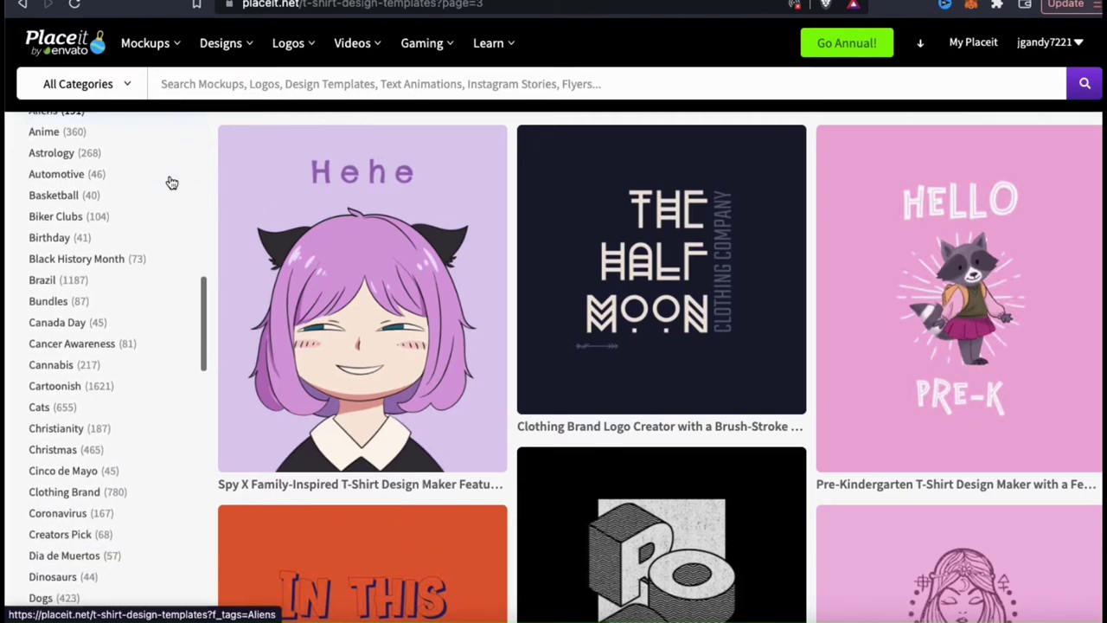
Scroll on through the theme tags with their item counts, then back to the top
scroll(171, 183, "down", 3)
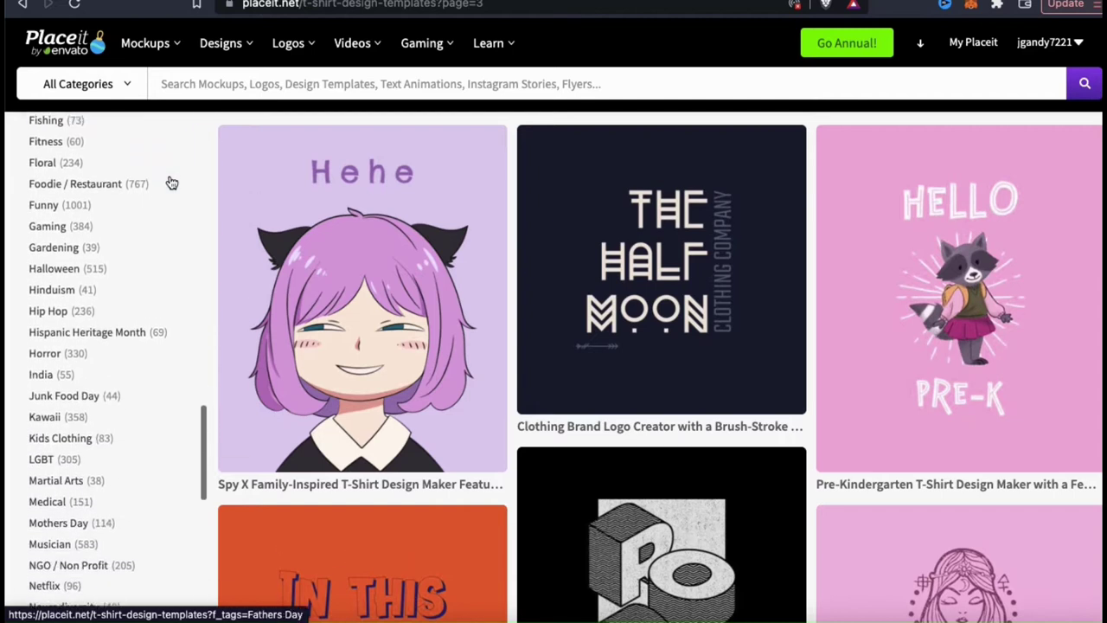
scroll(171, 182, "down", 3)
scroll(171, 182, "down", 1)
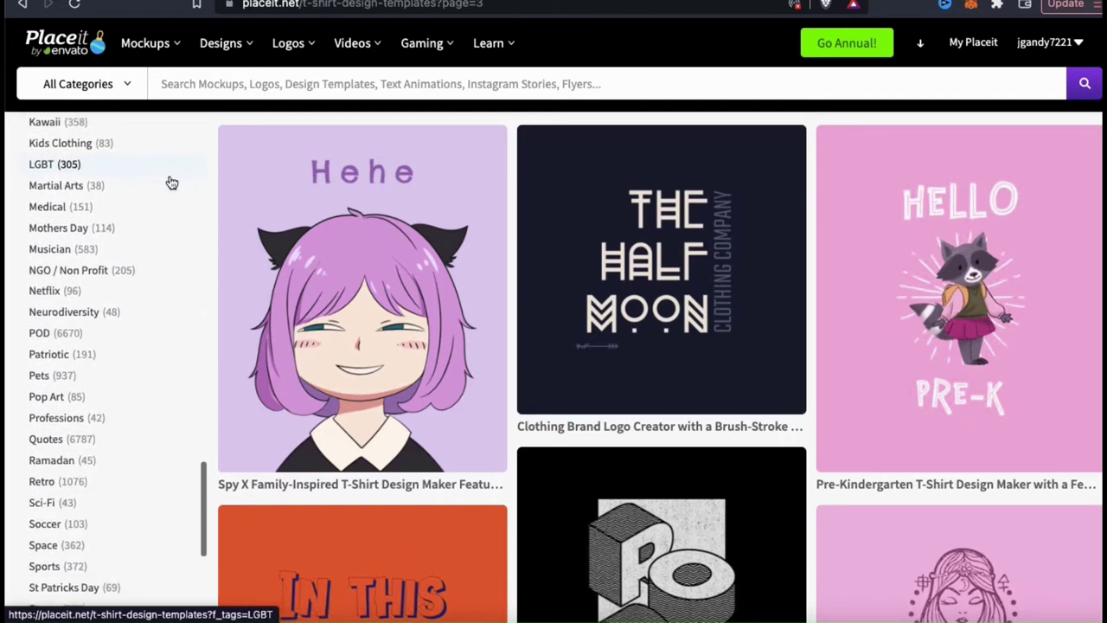
scroll(171, 183, "down", 6)
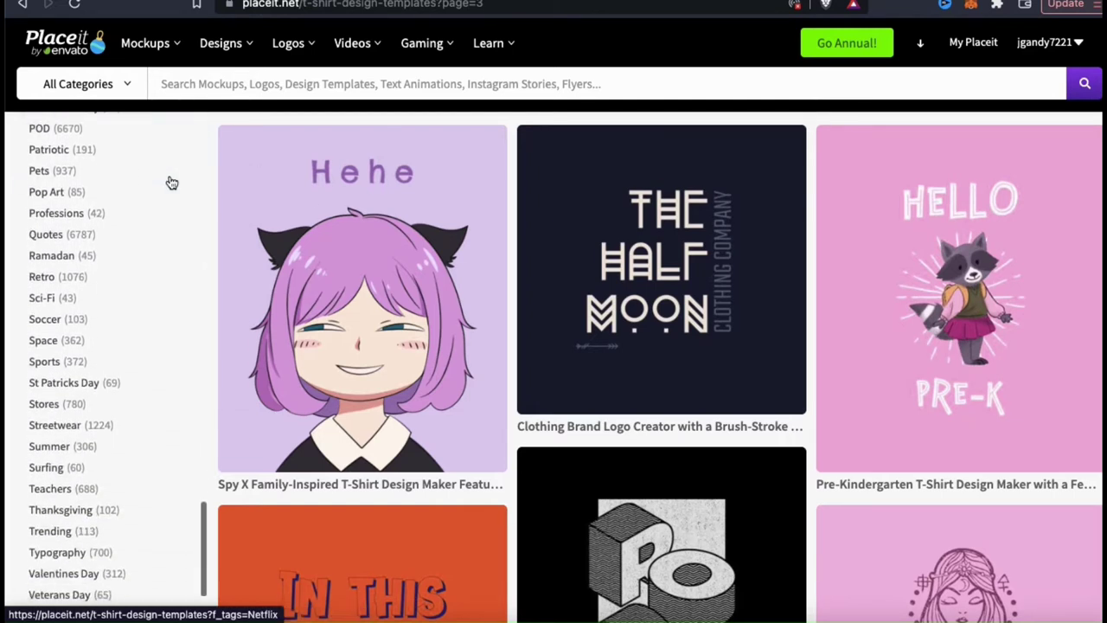
scroll(172, 183, "down", 1)
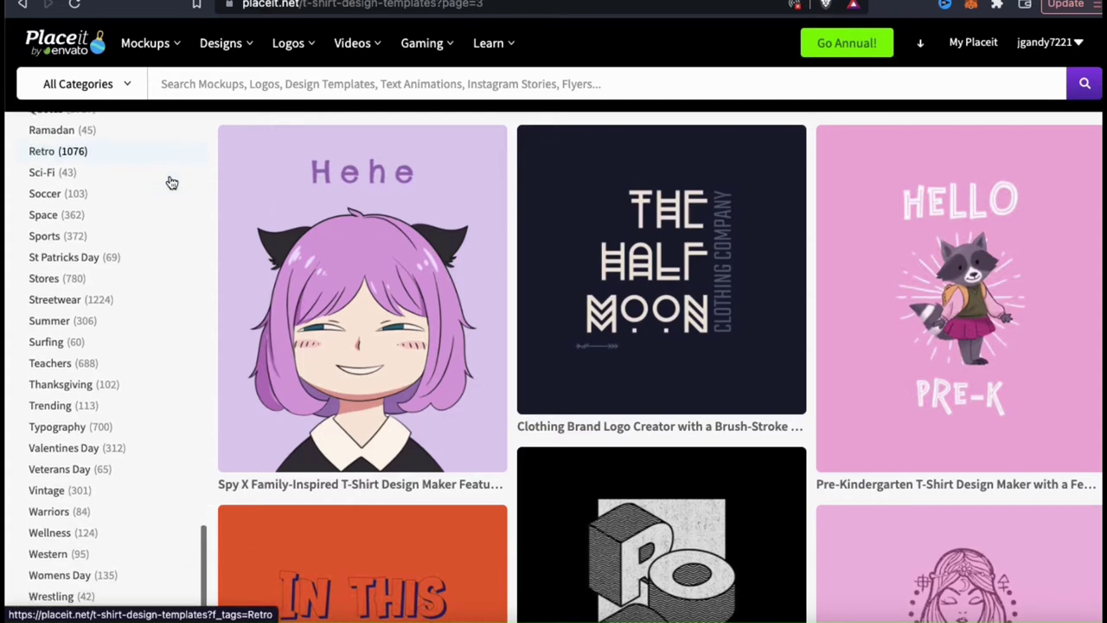
scroll(172, 182, "up", 20)
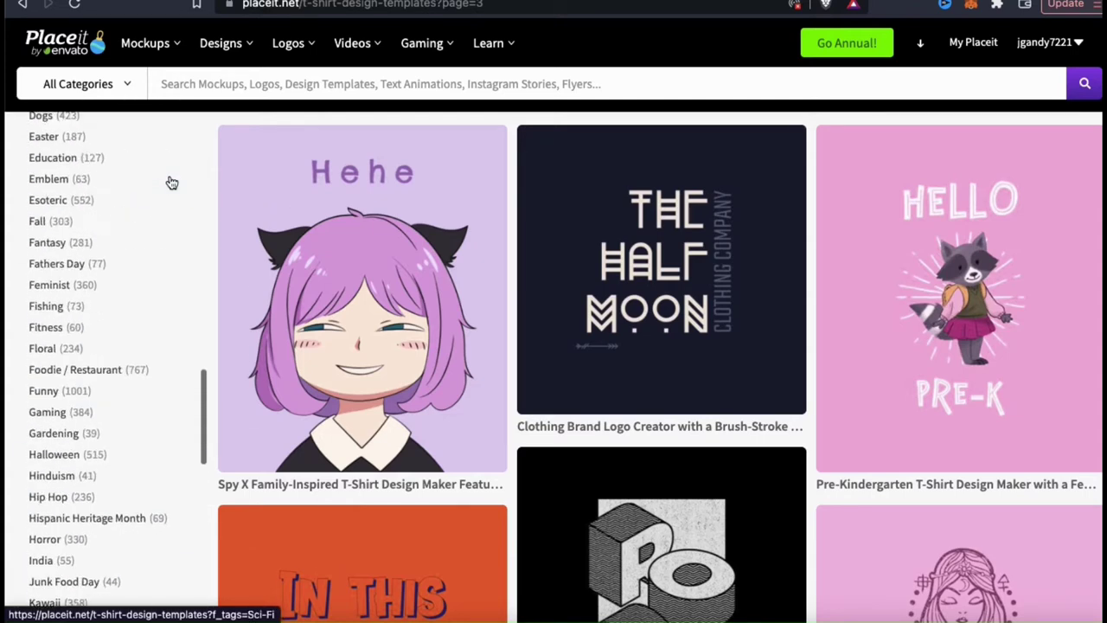
scroll(172, 182, "up", 4)
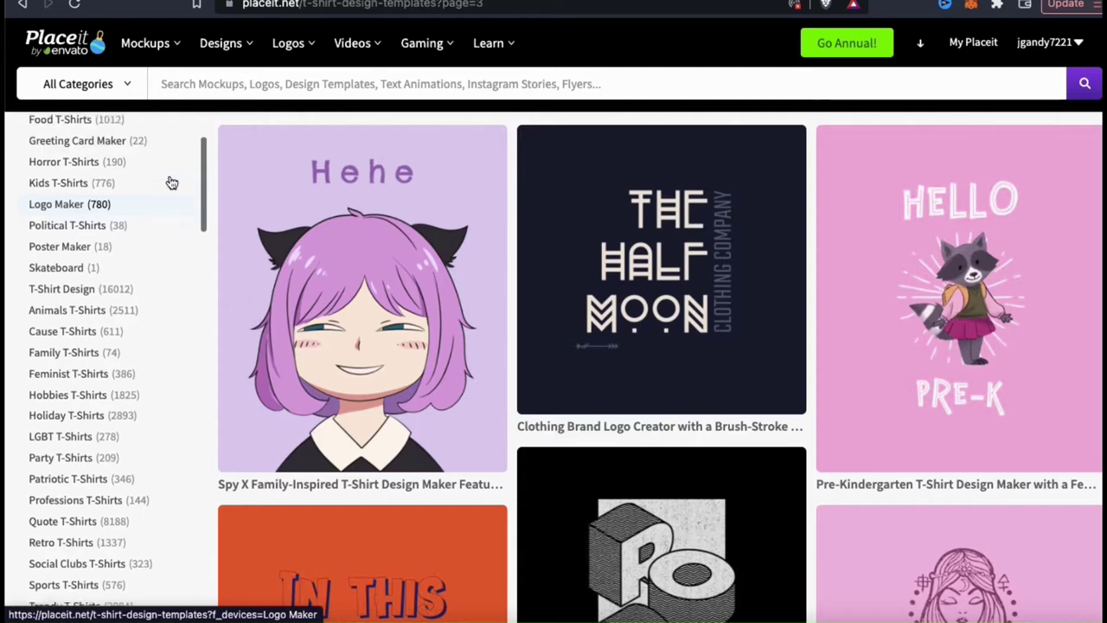
scroll(171, 181, "up", 2)
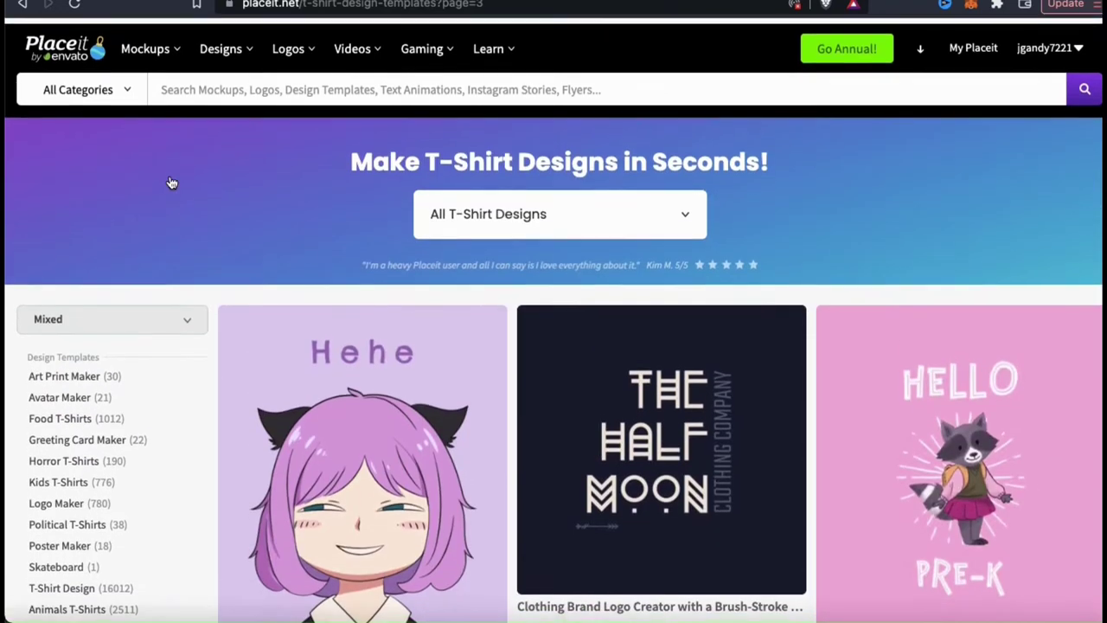
Scroll the template grid through several pages until the It's Your Birthday bottle design appears
scroll(809, 279, "down", 6)
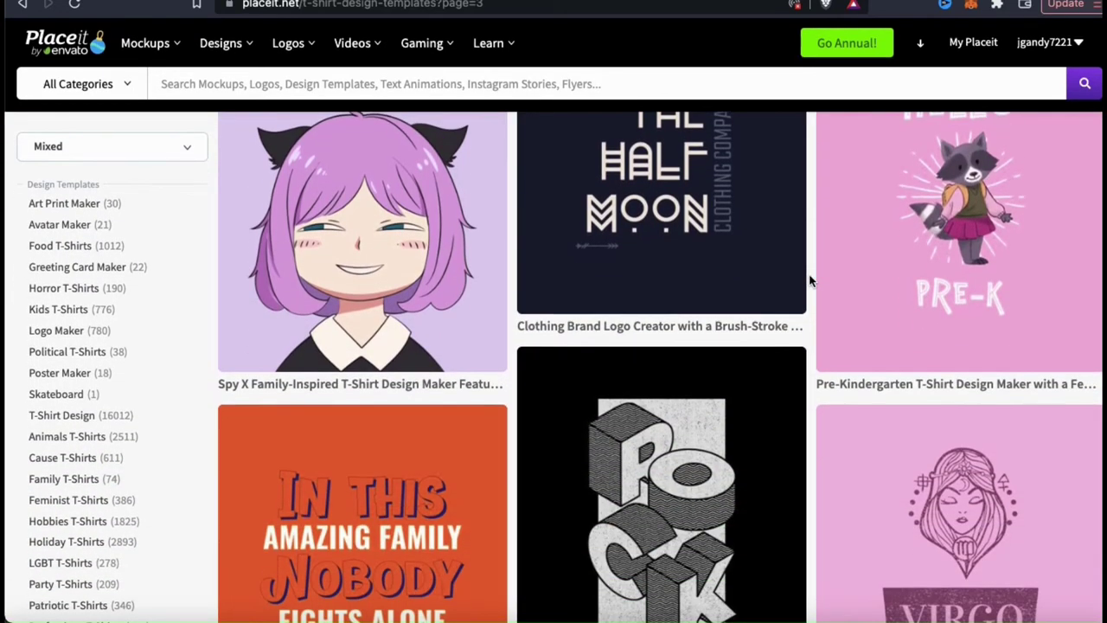
scroll(809, 279, "down", 9)
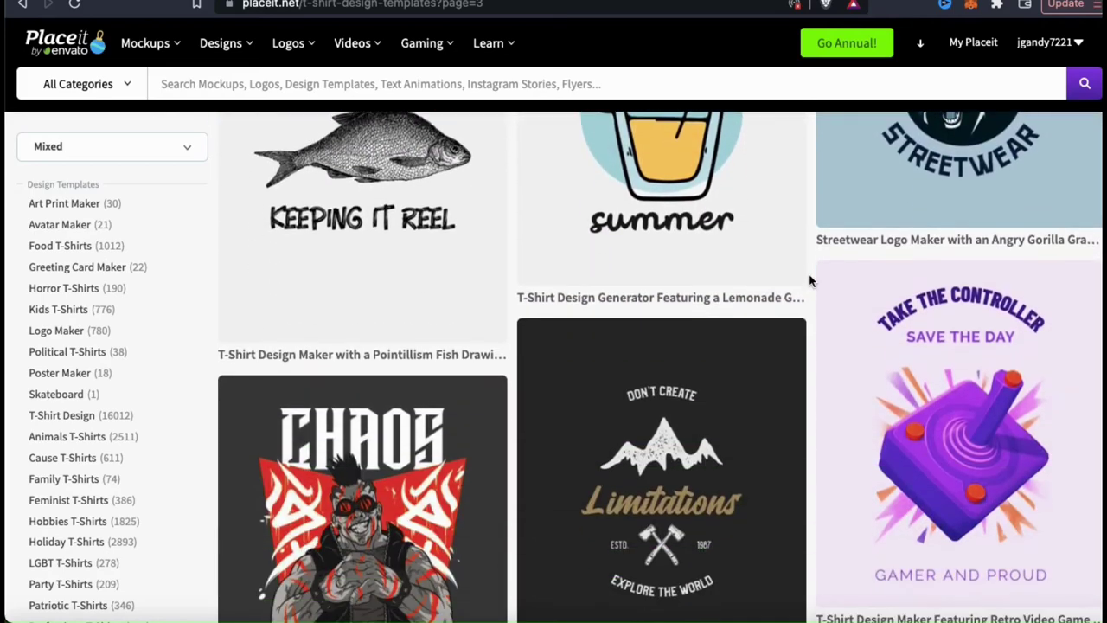
scroll(810, 279, "down", 12)
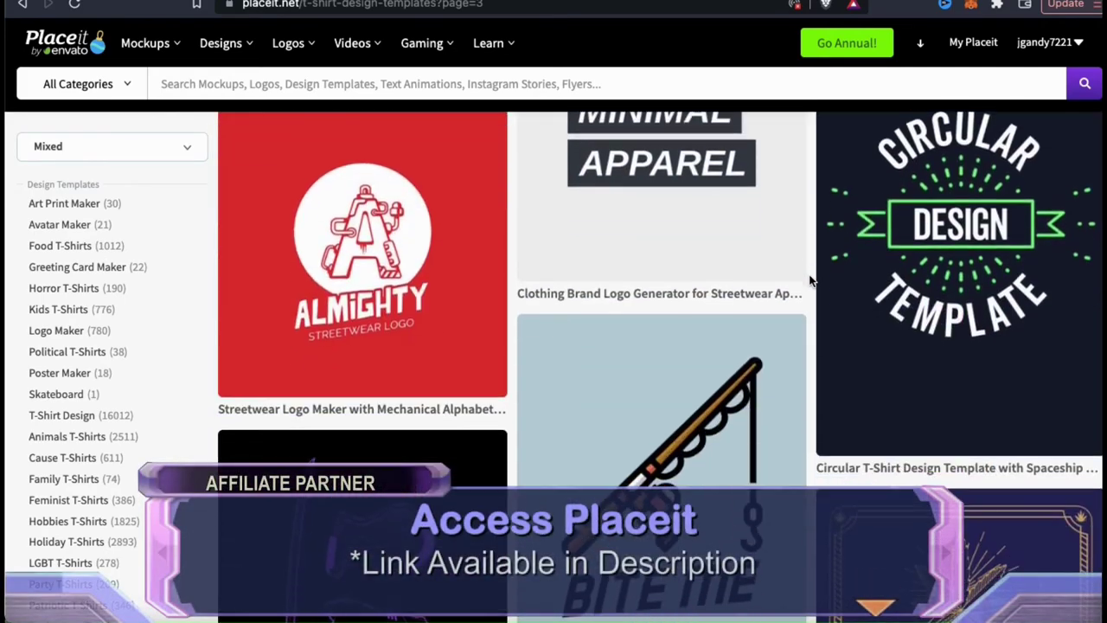
scroll(810, 280, "down", 15)
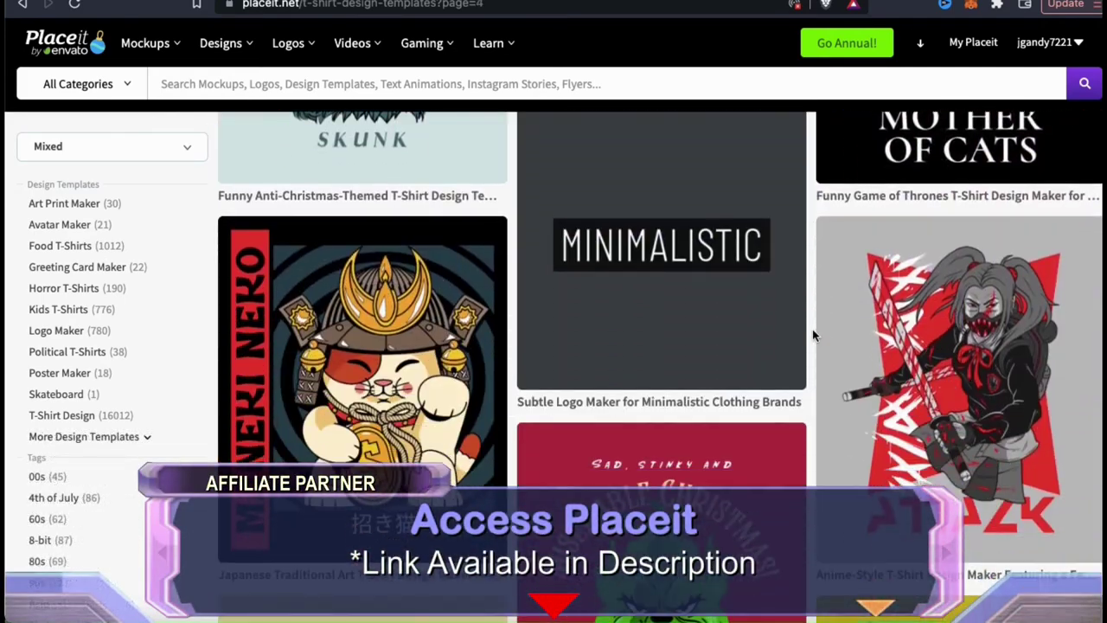
scroll(812, 336, "down", 15)
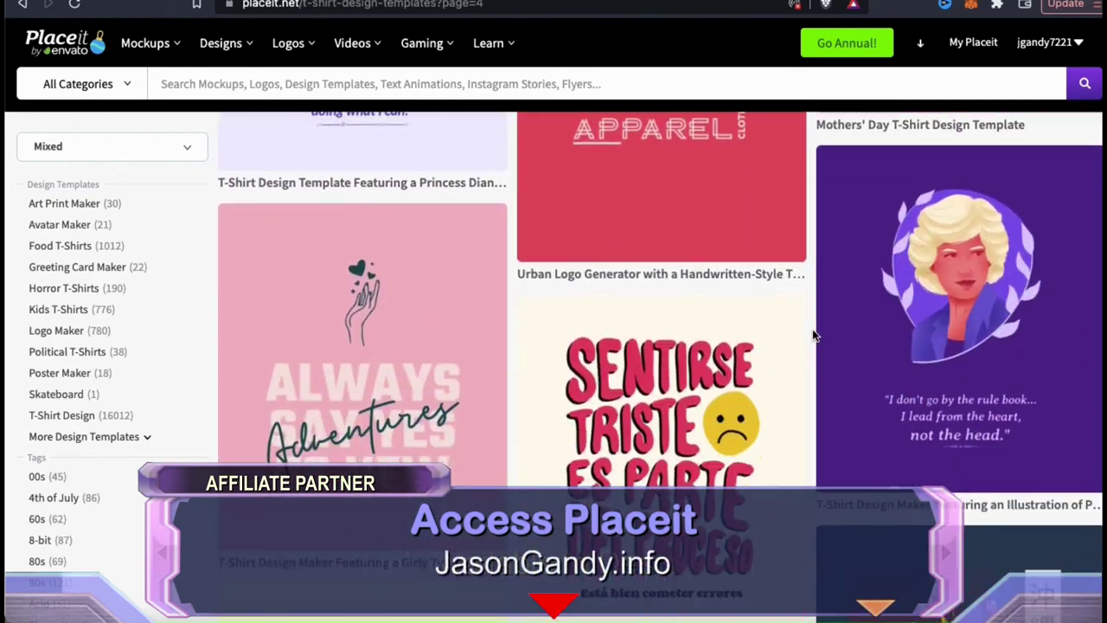
scroll(813, 340, "down", 10)
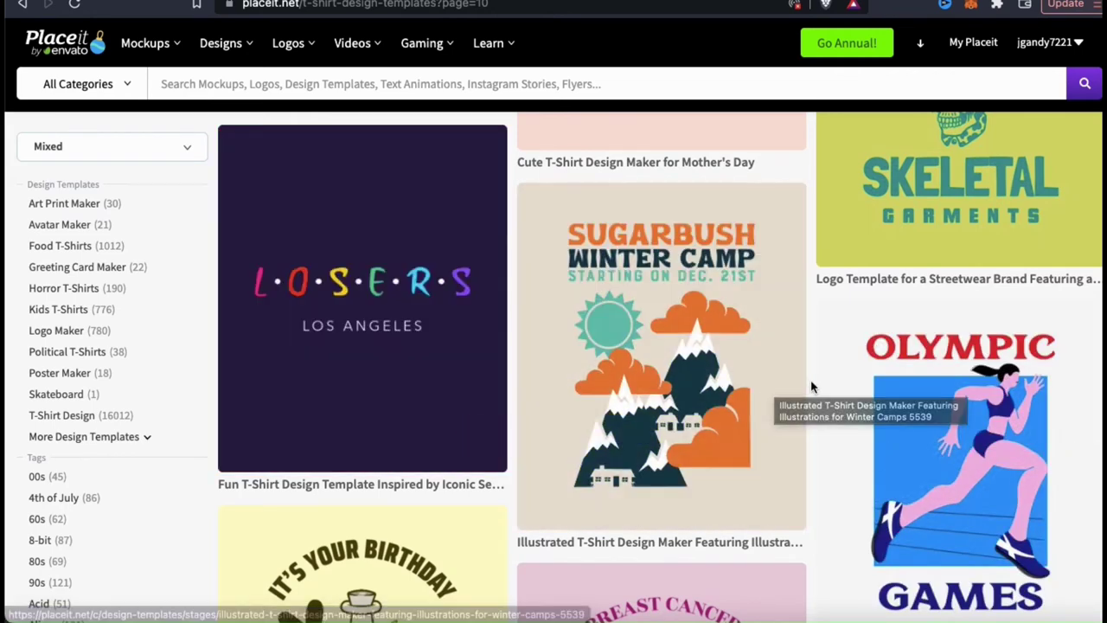
scroll(812, 386, "down", 5)
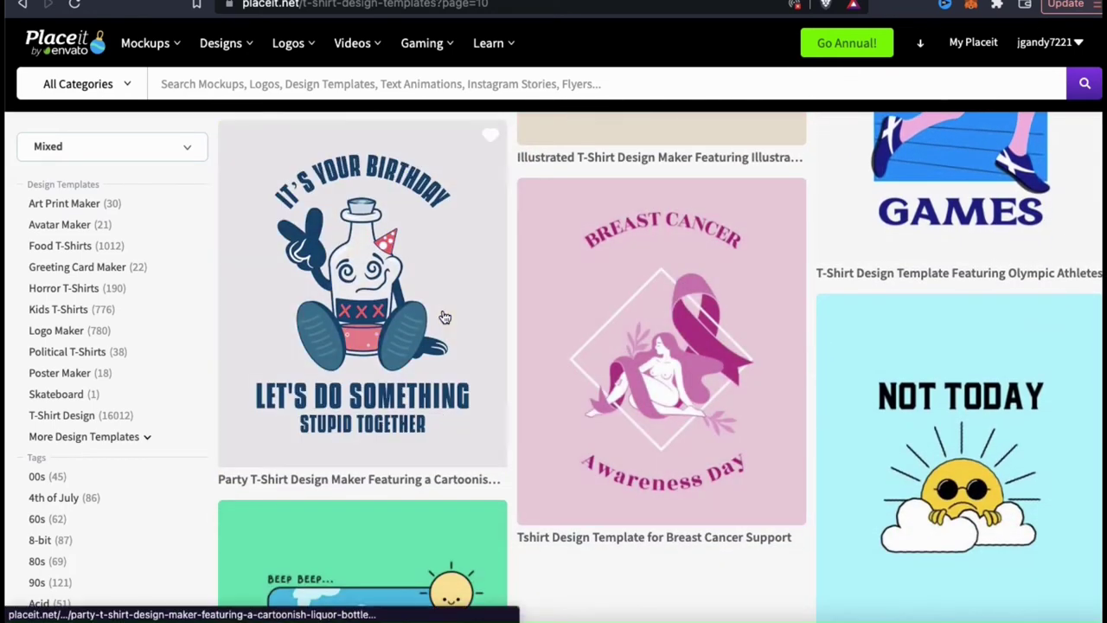
Open the Party T-Shirt Design Maker bottle template in the editor and view its canvas
left_click(445, 320)
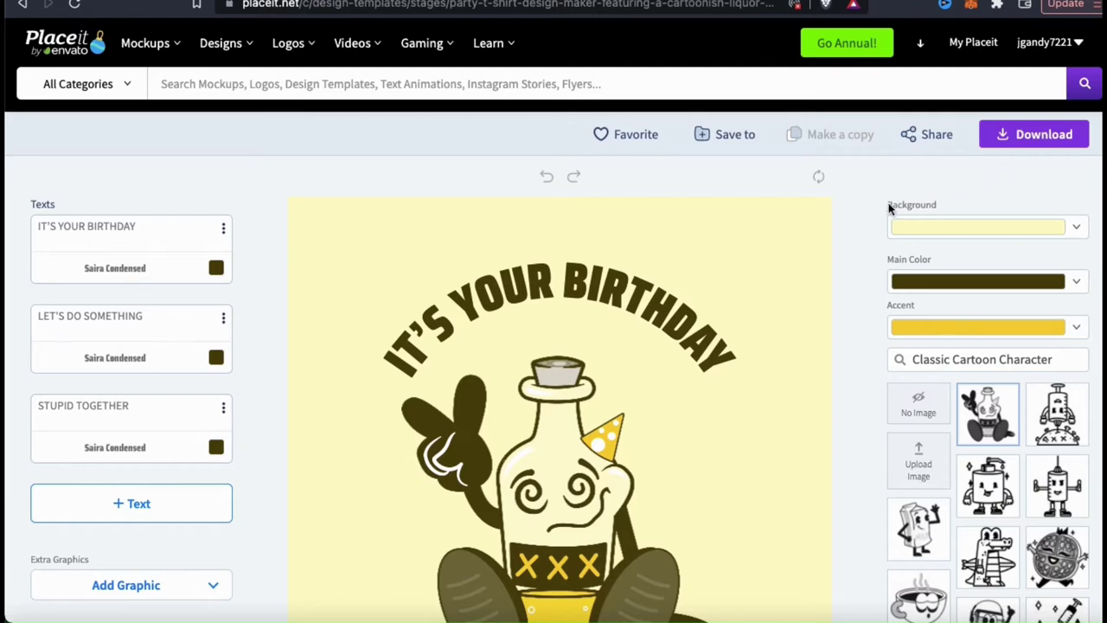
scroll(856, 239, "down", 2)
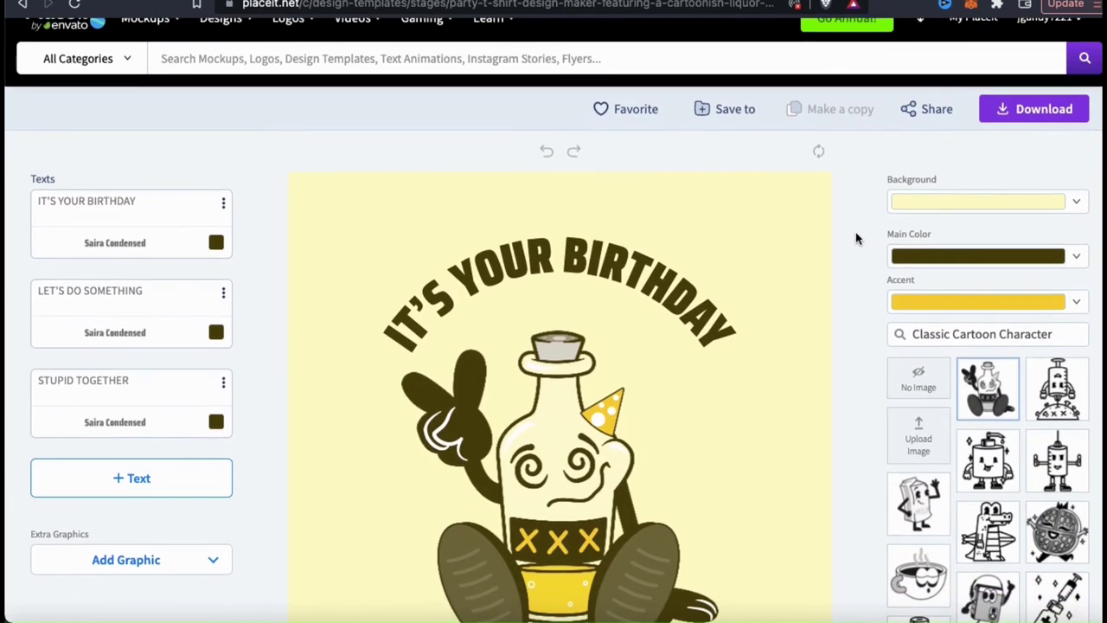
scroll(855, 232, "down", 1)
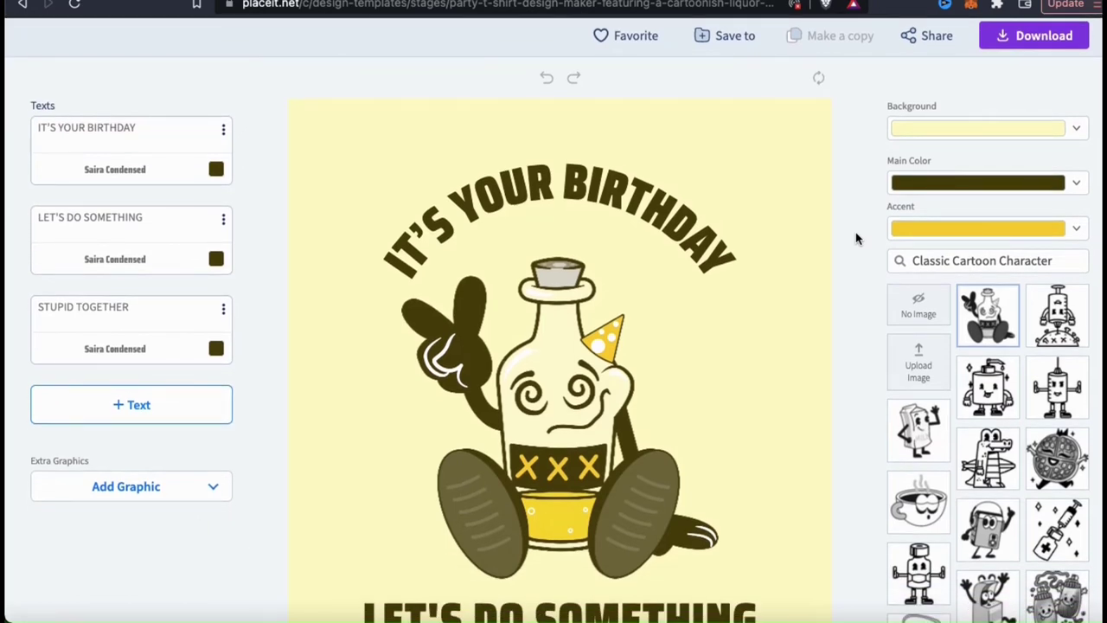
scroll(855, 232, "down", 3)
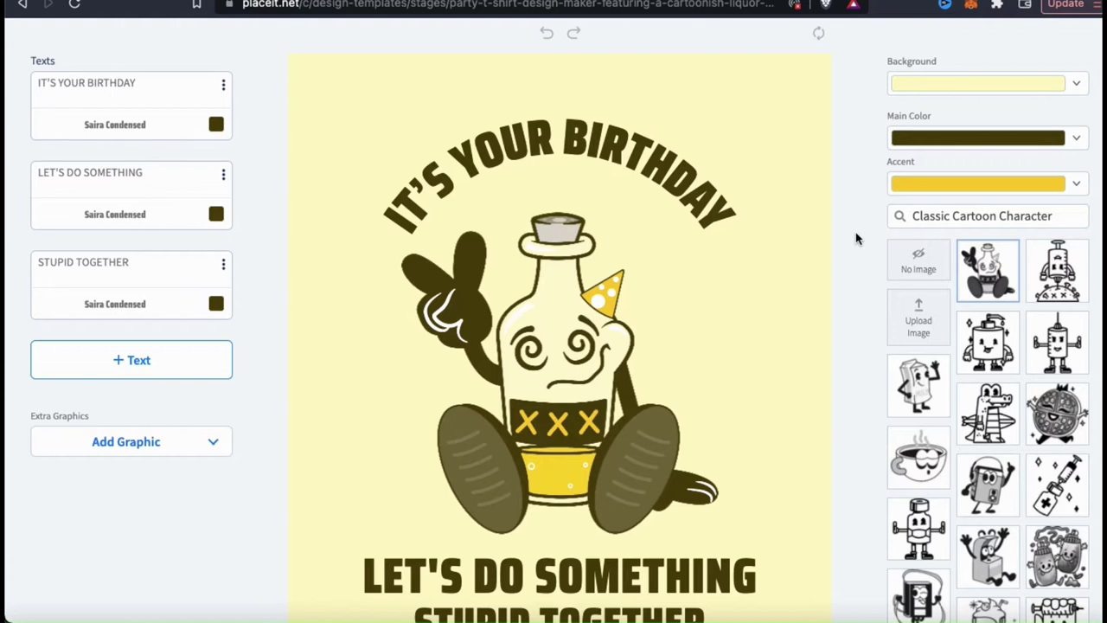
Replace 'IT'S YOUR BIRTHDAY' with 'I NEED MY' and 'LET'S DO SOMETHING' with 'SPACE'
triple_click(126, 80)
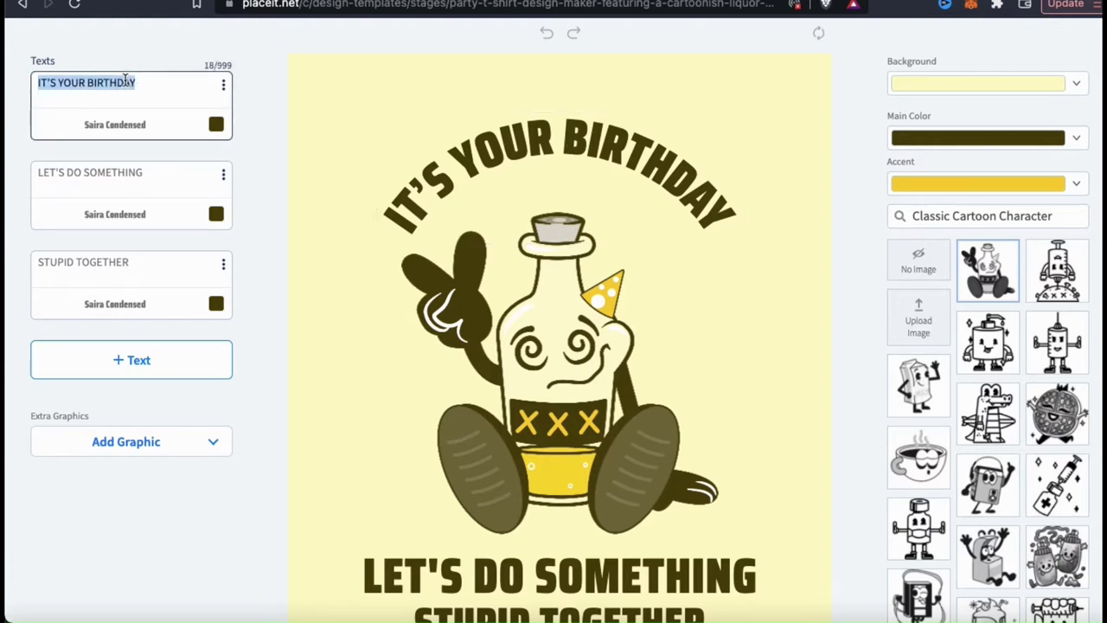
type("I NEED MY")
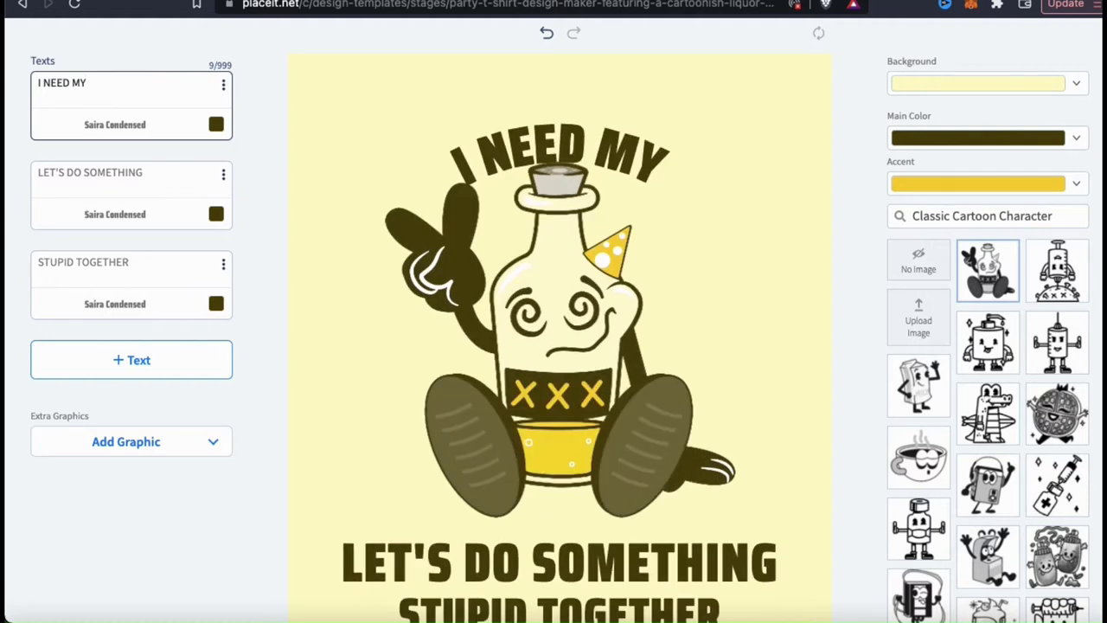
triple_click(127, 173)
type("SPACE")
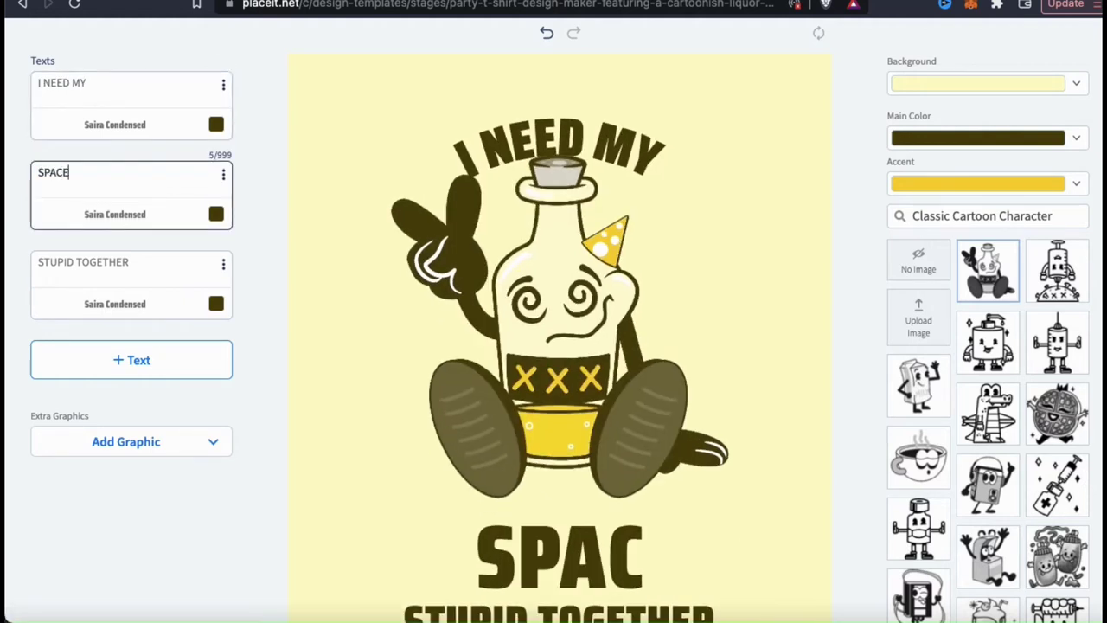
left_click(270, 188)
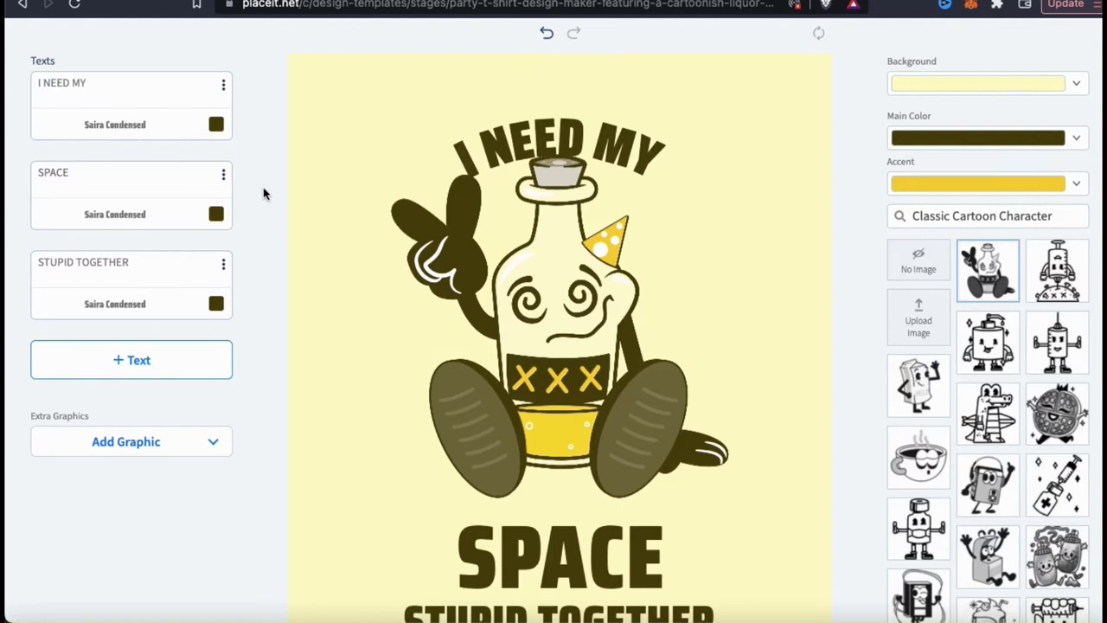
scroll(311, 213, "down", 1)
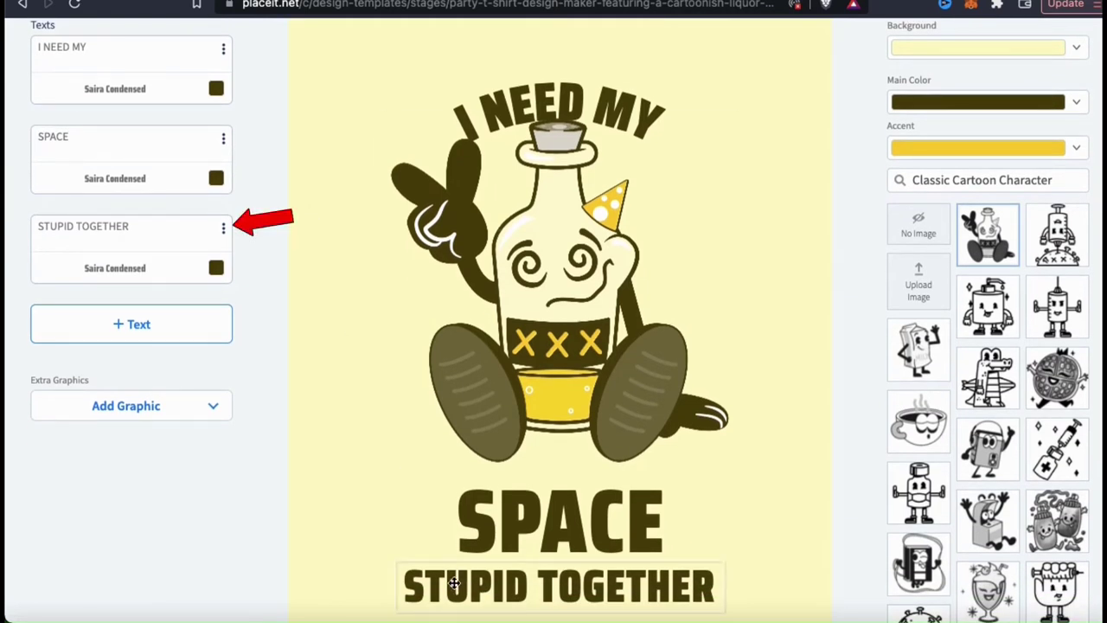
Hide the STUPID TOGETHER text line using its card's options menu
left_click(225, 232)
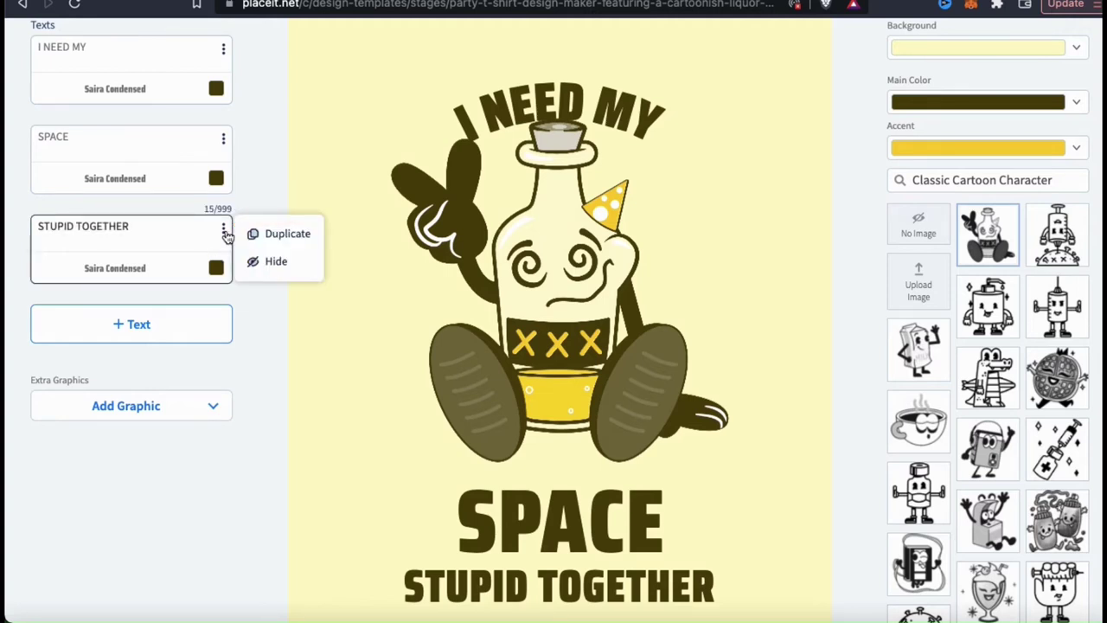
left_click(273, 264)
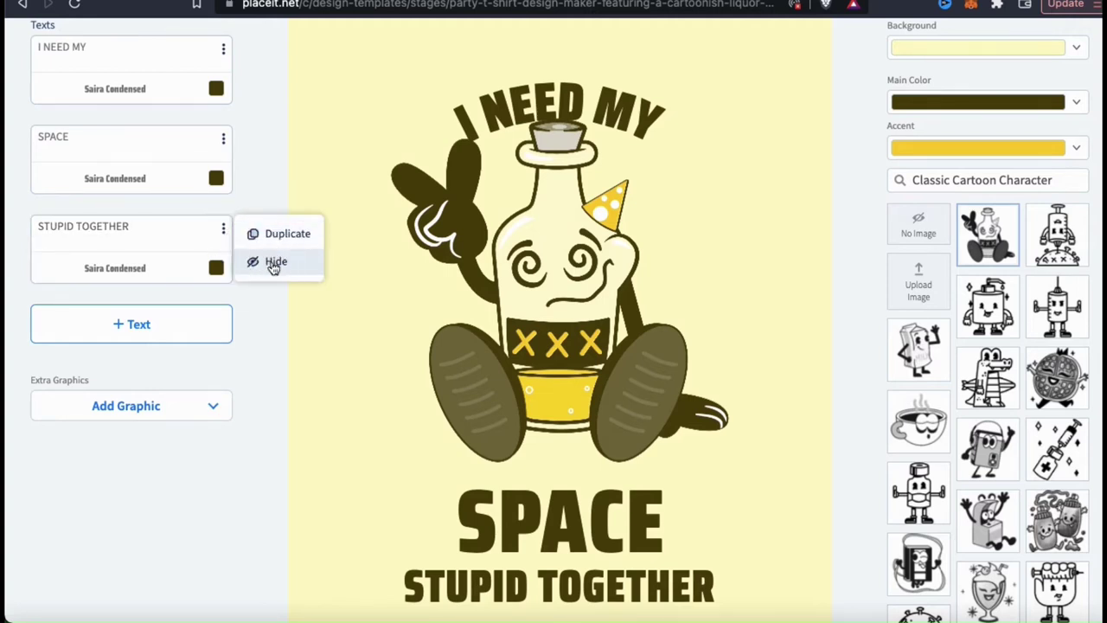
left_click(273, 264)
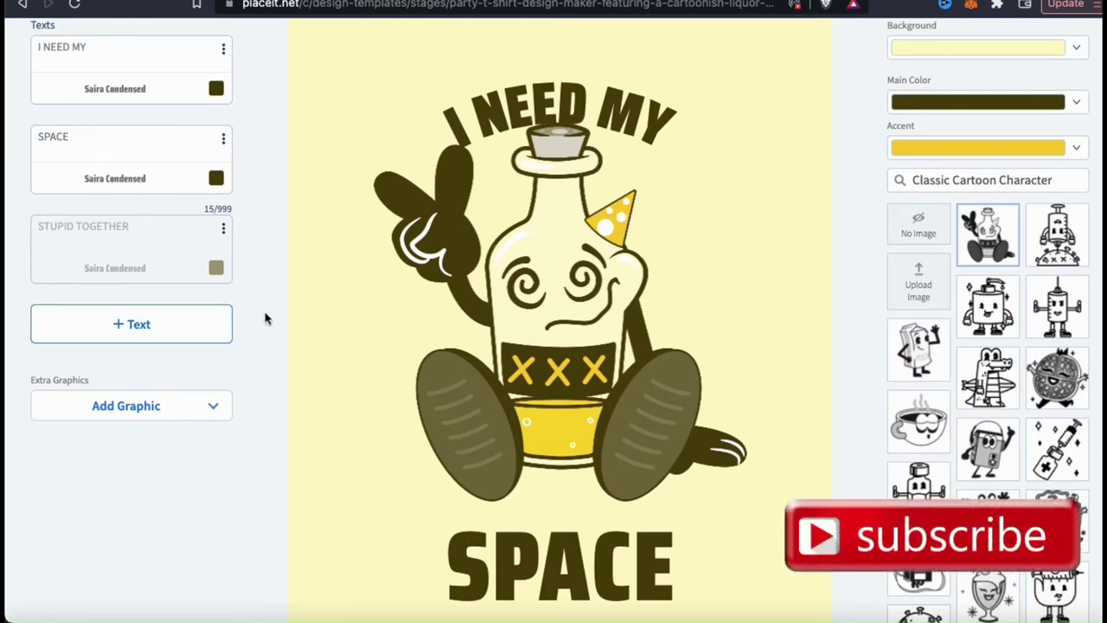
scroll(280, 266, "up", 1)
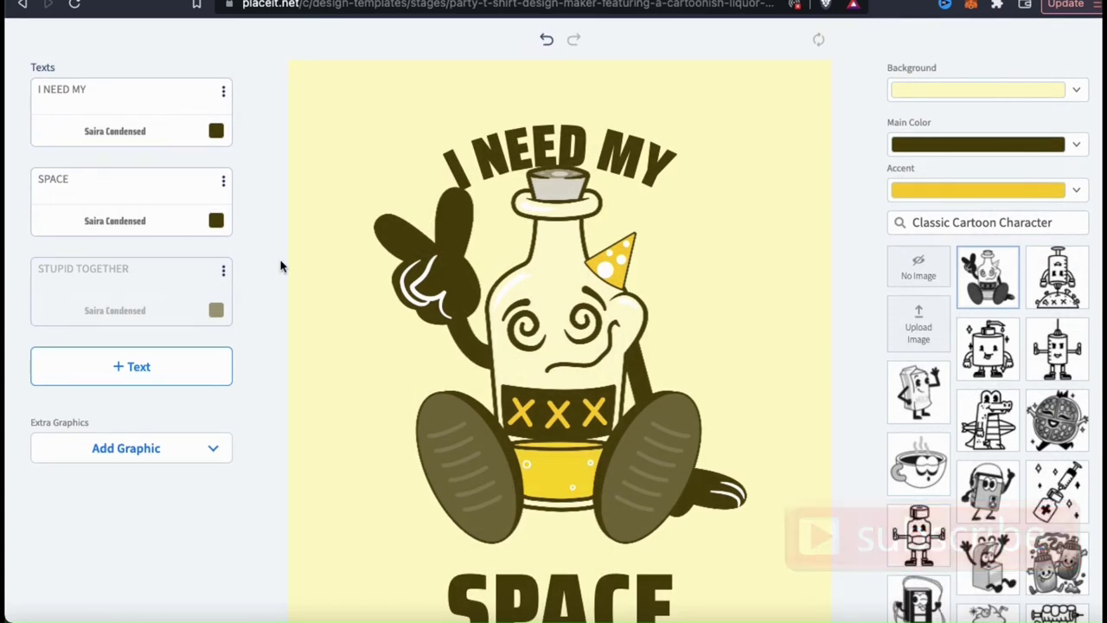
Bring up the font choices for the I NEED MY line and expand the full font library
left_click(141, 135)
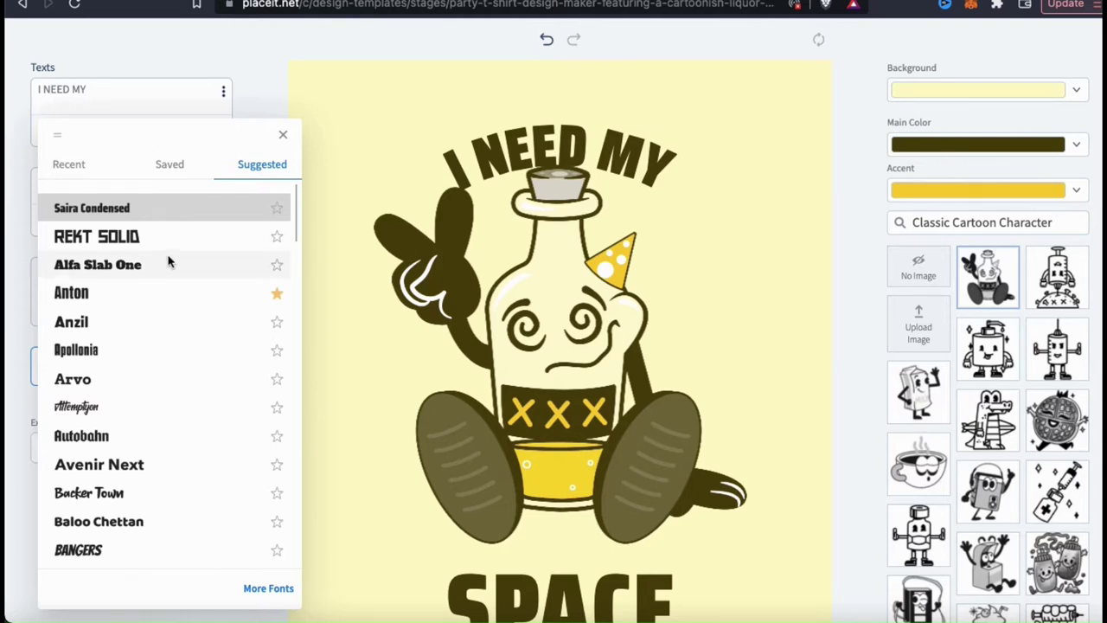
scroll(168, 261, "down", 3)
scroll(168, 264, "down", 7)
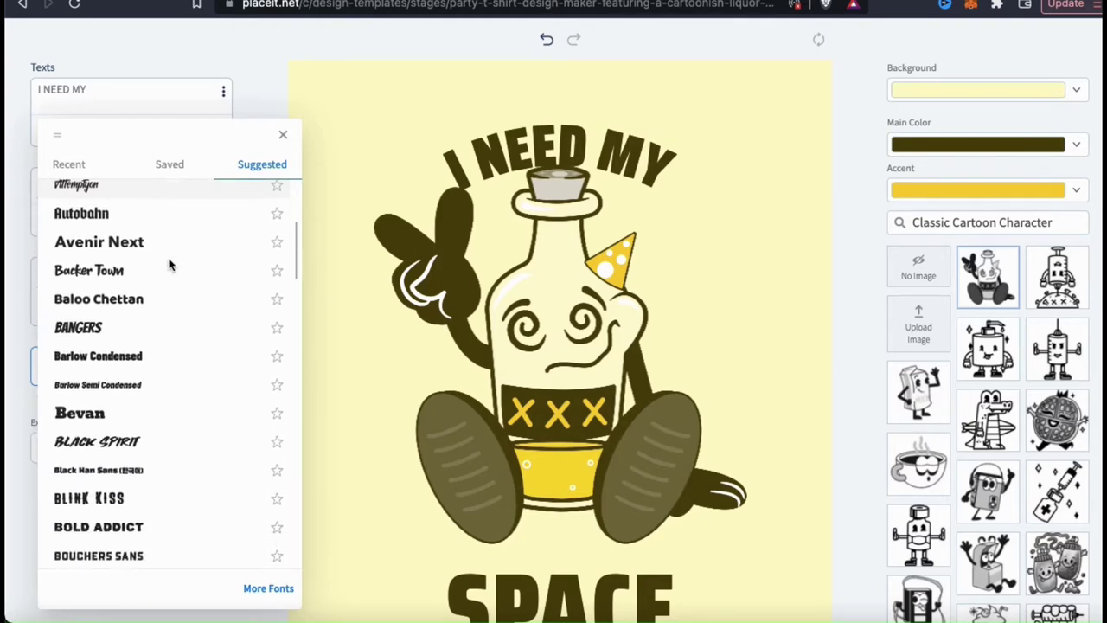
scroll(169, 265, "down", 2)
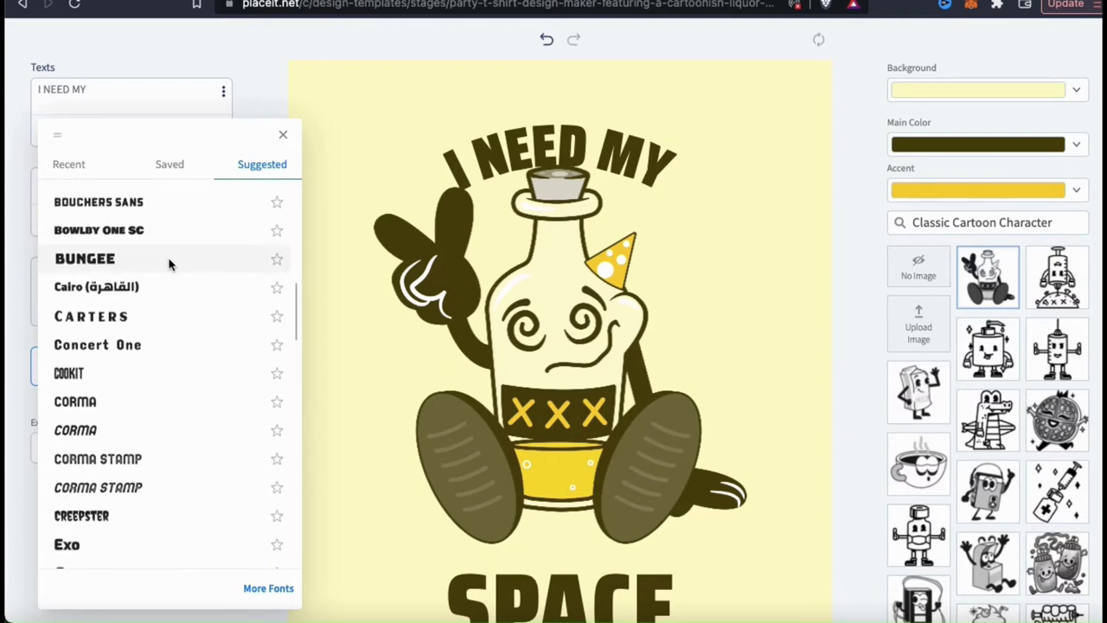
left_click(271, 595)
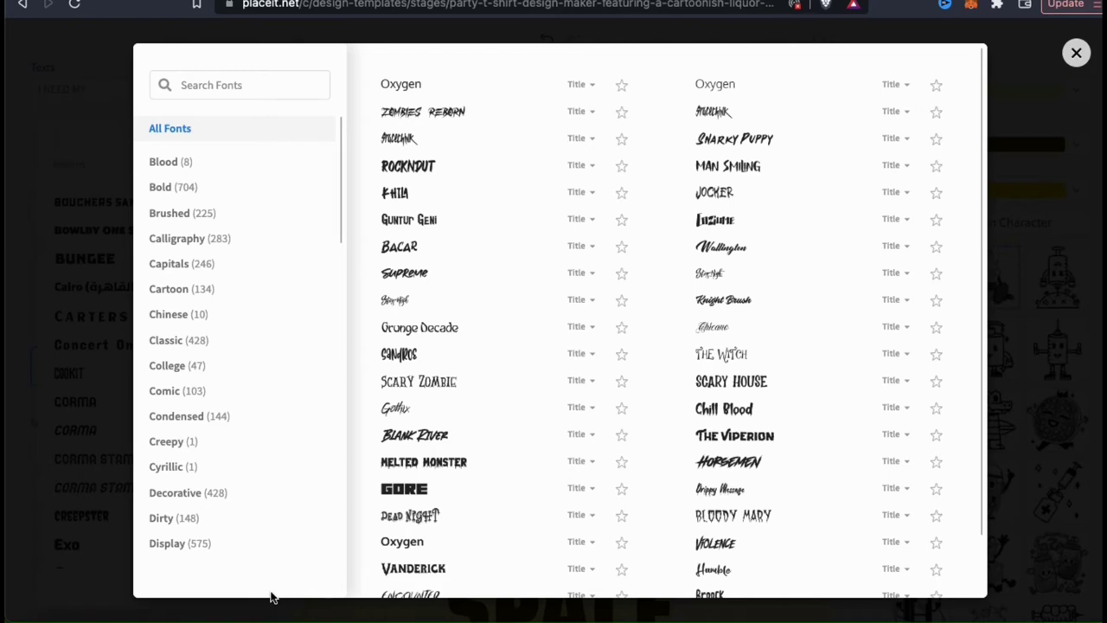
Scroll through the font library and apply Londrina to the I NEED MY text
scroll(259, 395, "down", 5)
scroll(262, 397, "down", 10)
scroll(262, 397, "down", 10)
scroll(259, 396, "down", 2)
scroll(259, 395, "up", 20)
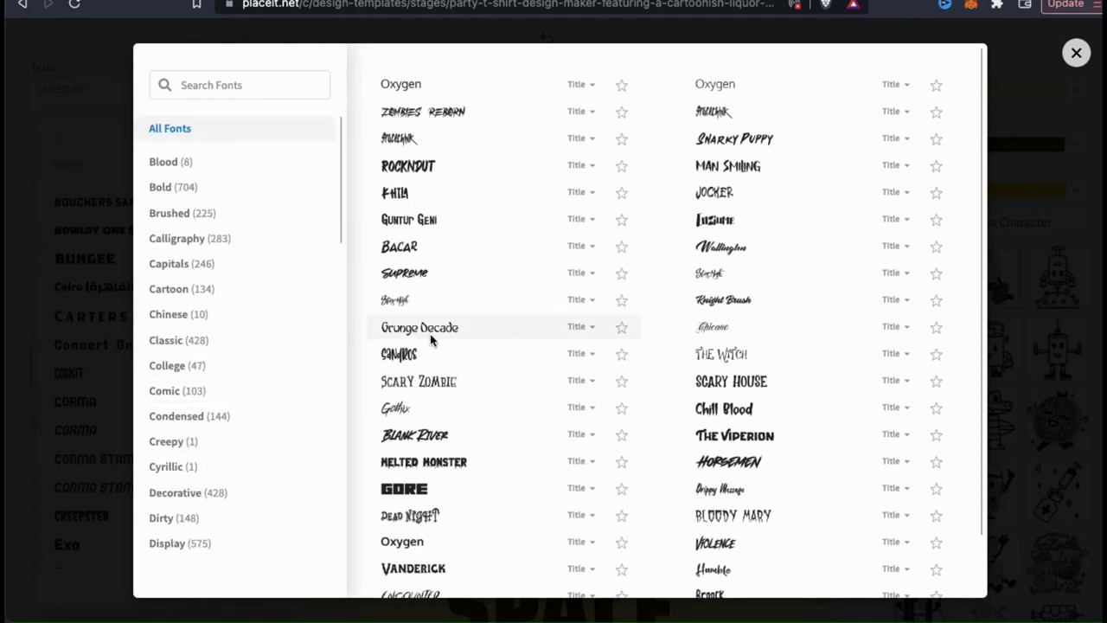
scroll(573, 340, "down", 6)
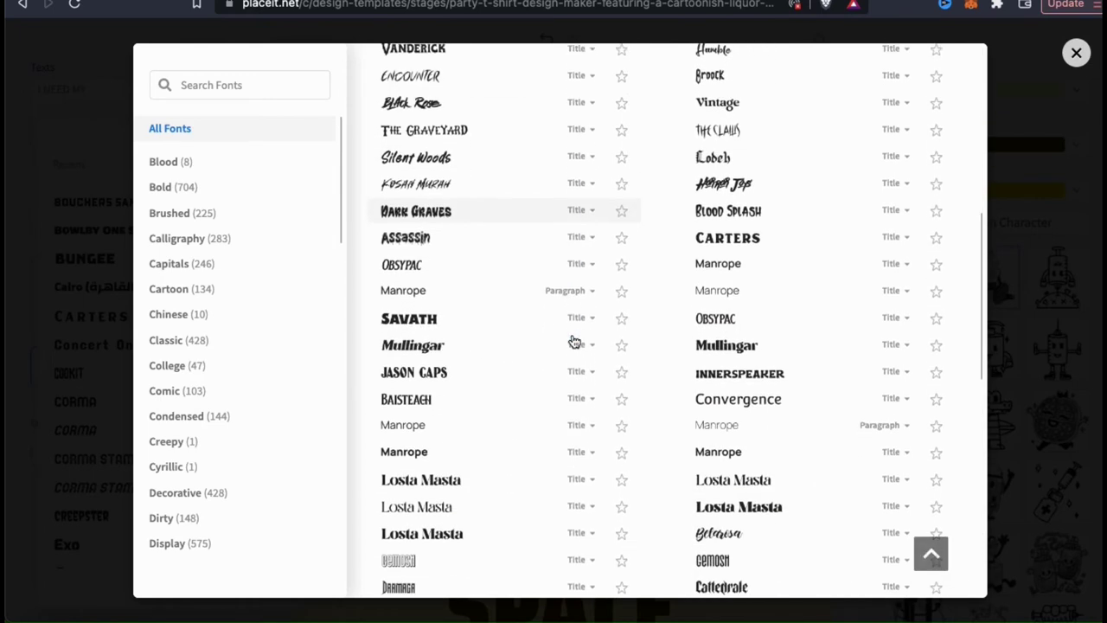
scroll(573, 342, "down", 6)
scroll(574, 342, "down", 6)
scroll(573, 342, "down", 8)
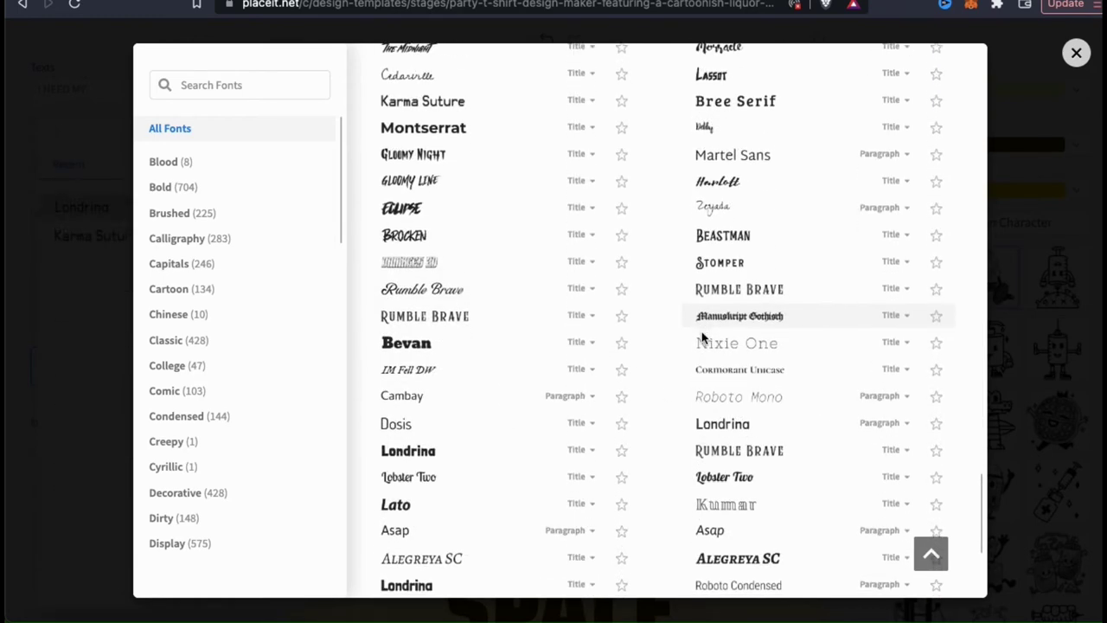
scroll(702, 336, "down", 3)
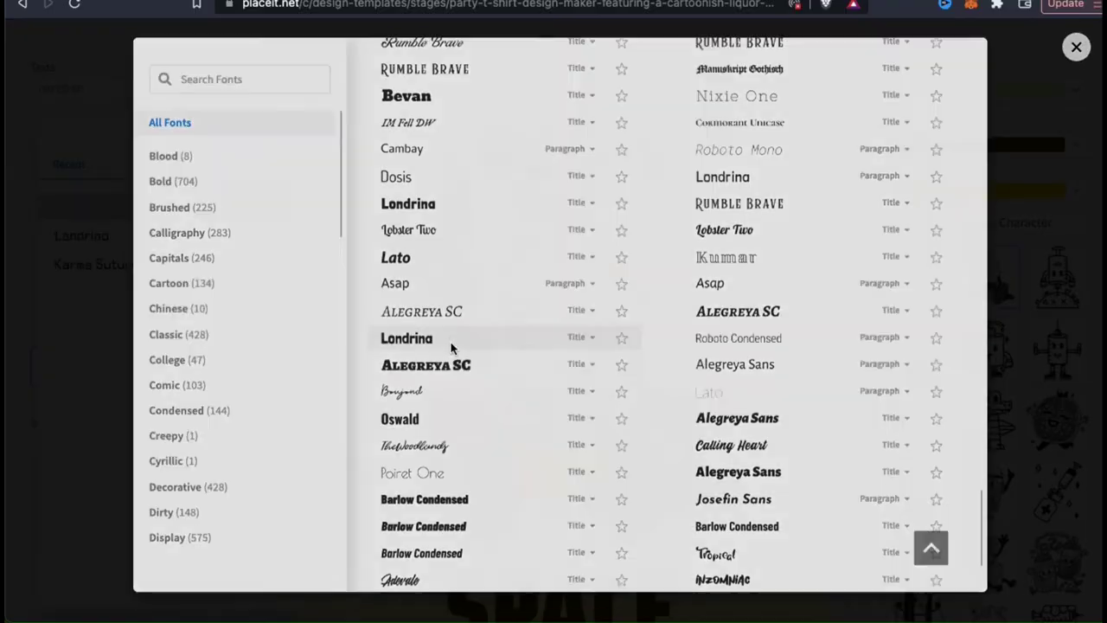
left_click(450, 340)
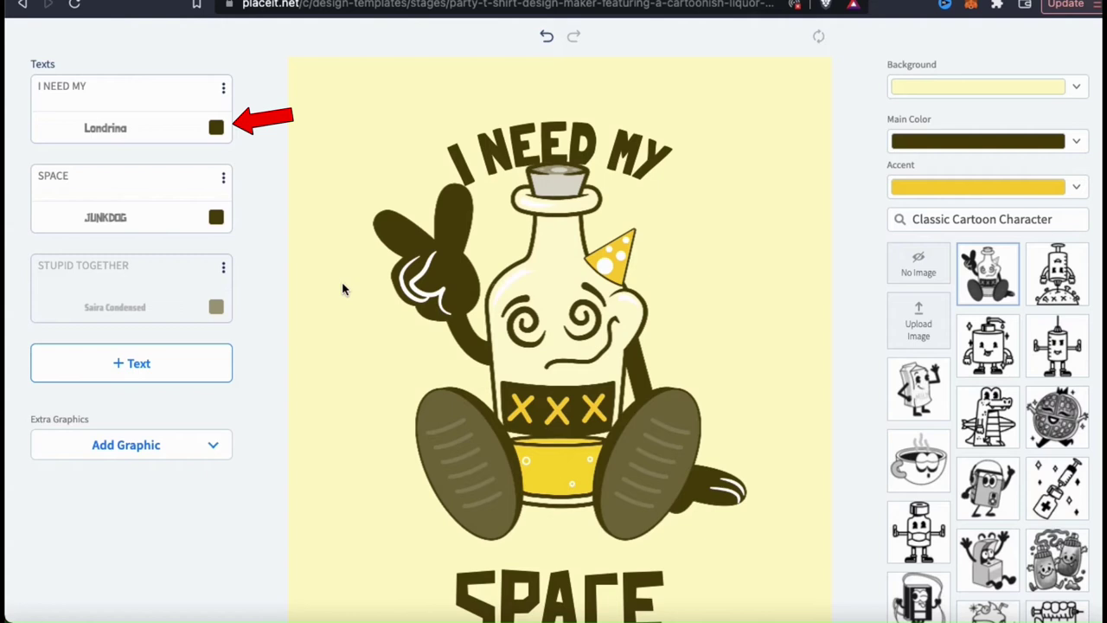
Make the I NEED MY text white using the full colour grid
left_click(217, 129)
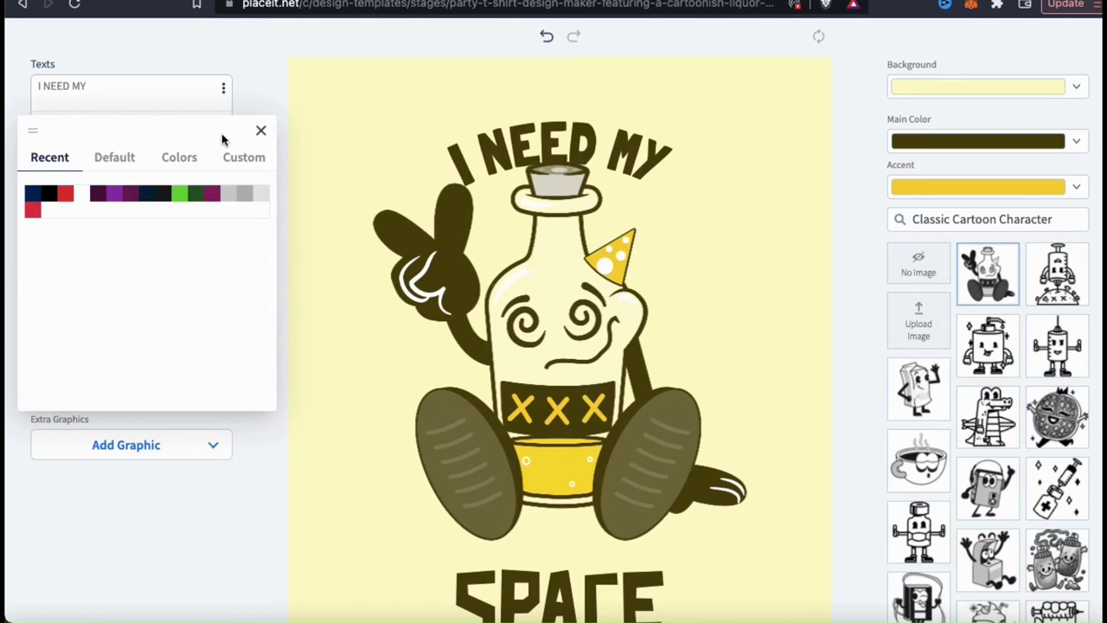
left_click(180, 164)
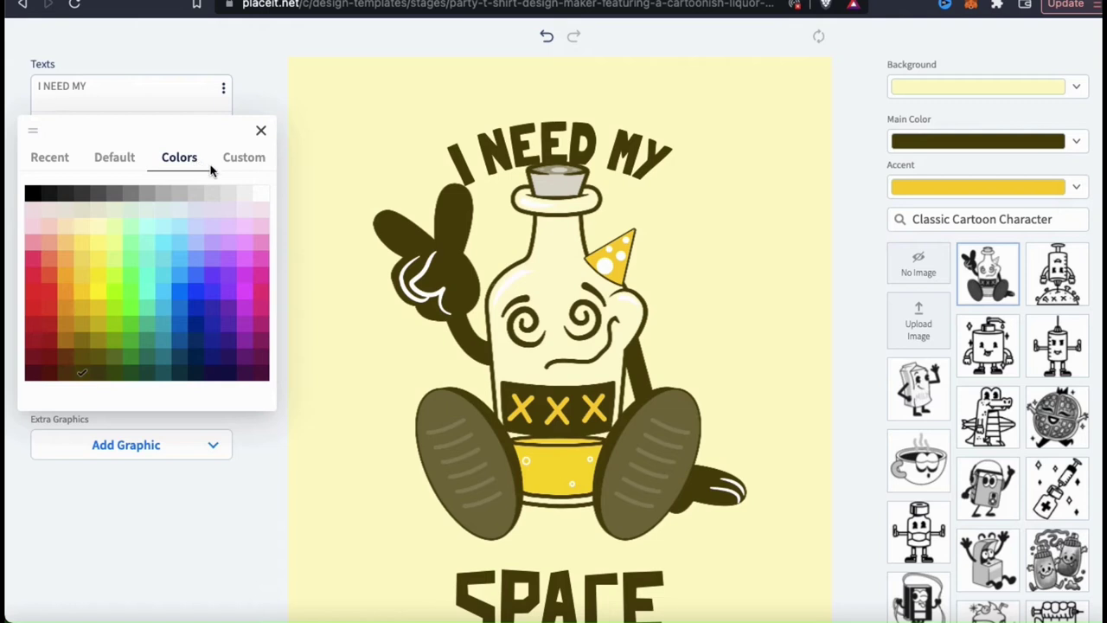
left_click(262, 194)
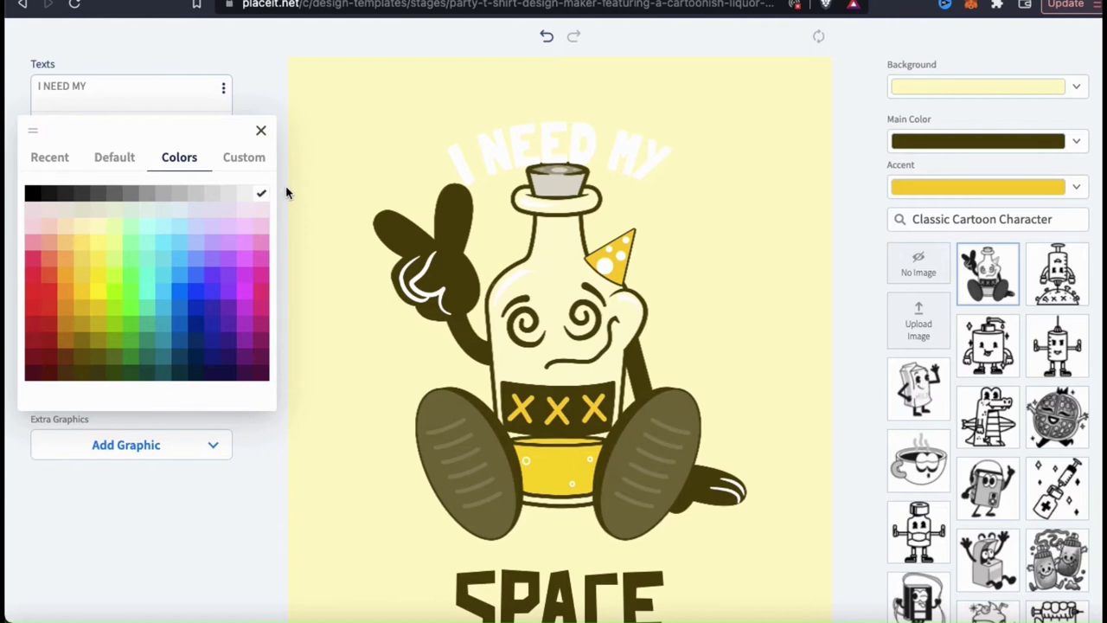
left_click(288, 193)
Make the SPACE text red
left_click(216, 216)
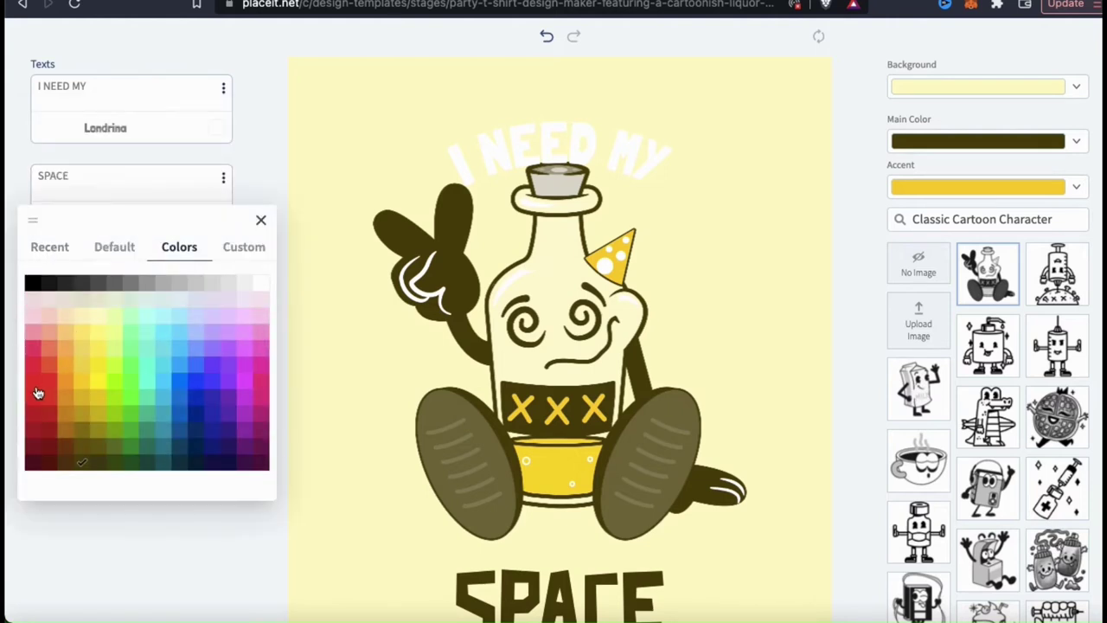
left_click(31, 386)
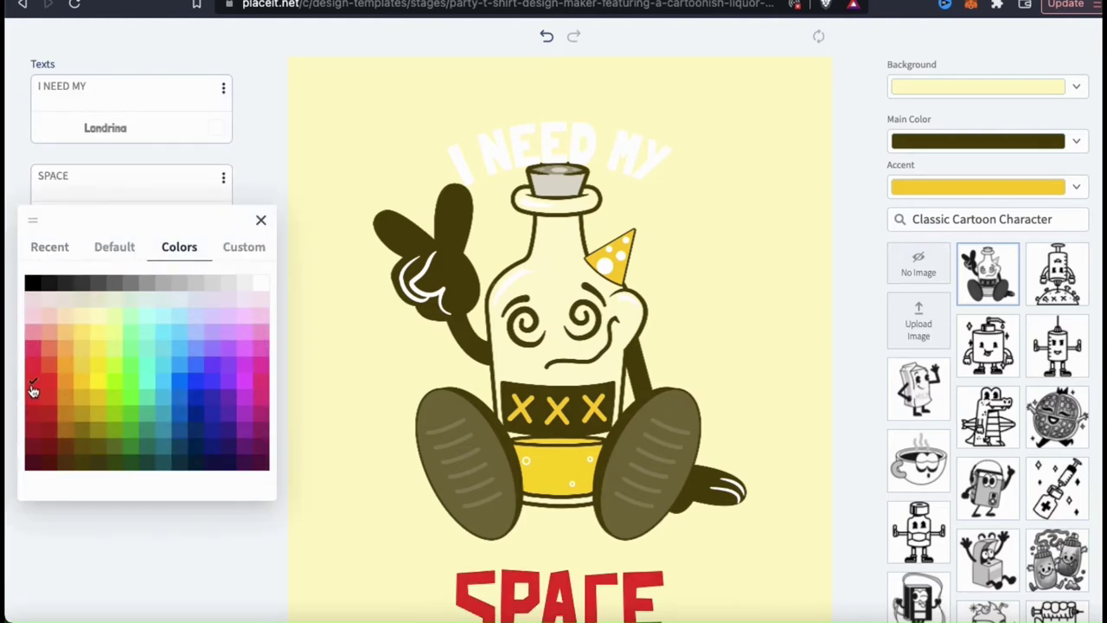
left_click(262, 224)
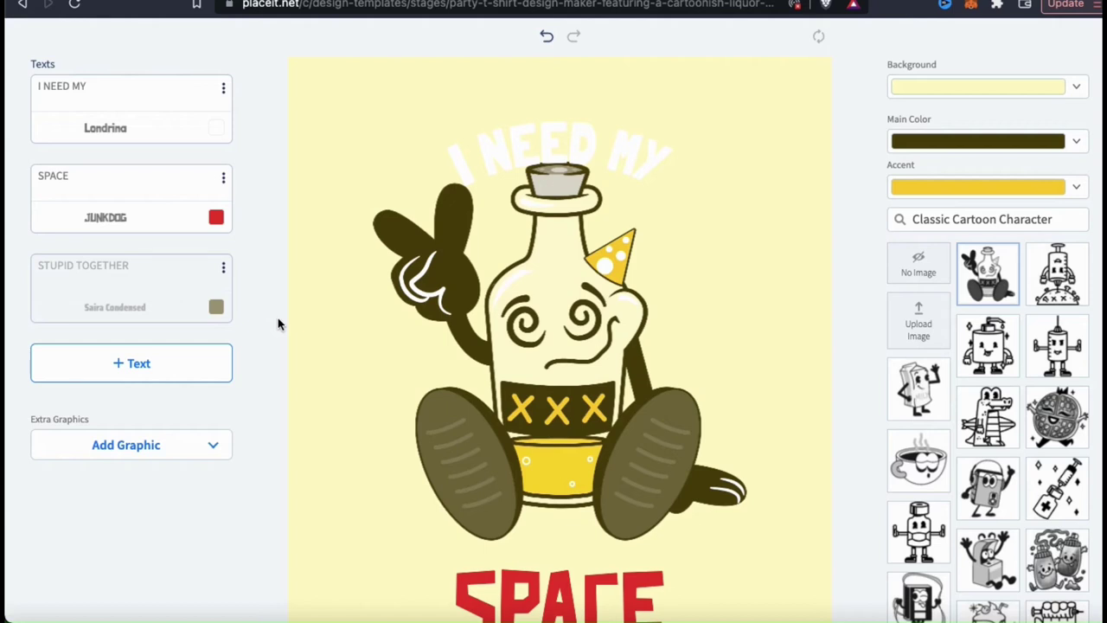
Replace the pale yellow background with a dark navy swatch from the Background colour grid
scroll(277, 323, "down", 1)
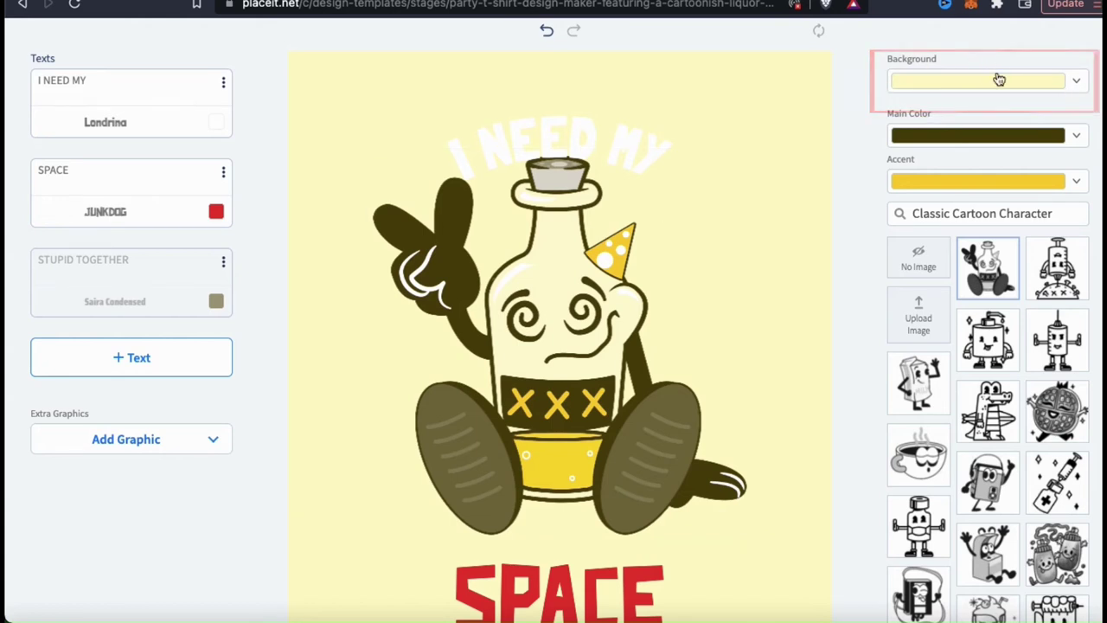
left_click(1080, 87)
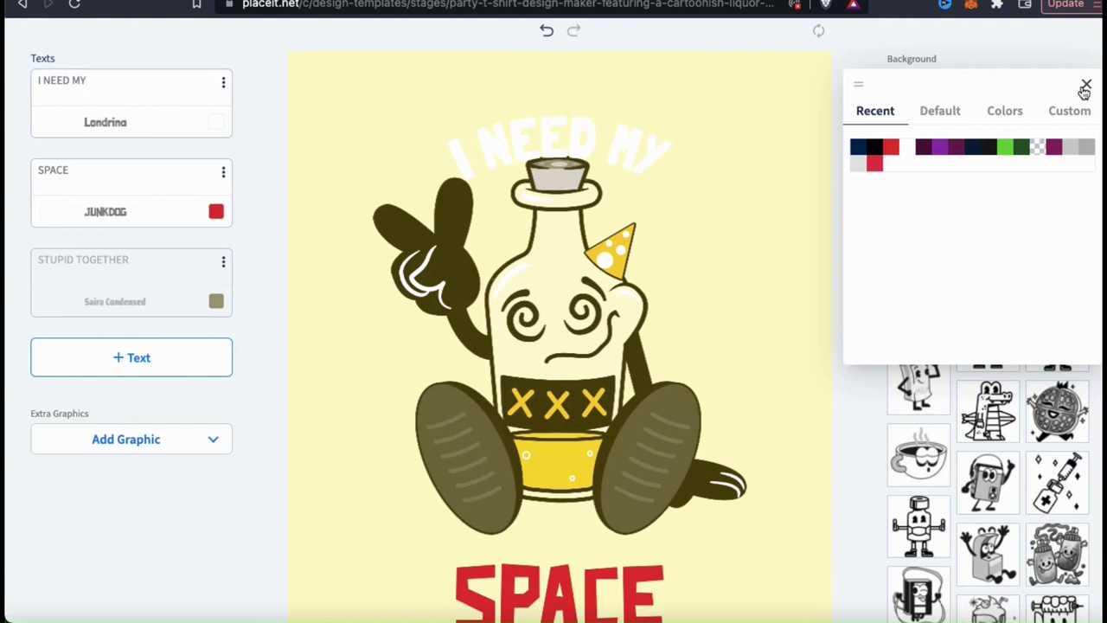
left_click(1003, 119)
left_click(1024, 319)
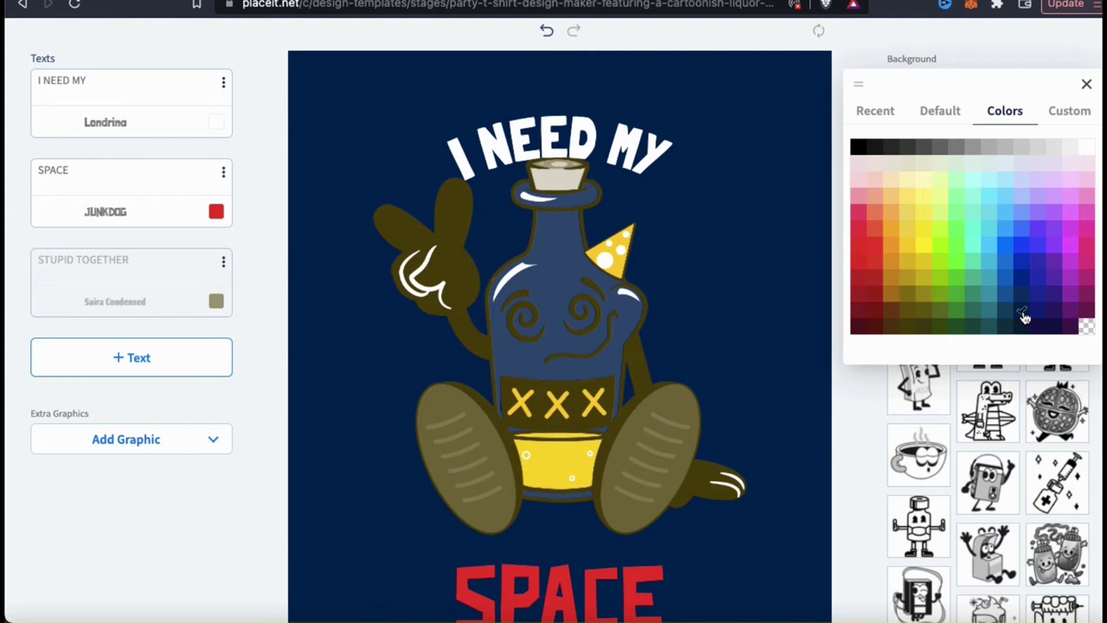
left_click(336, 293)
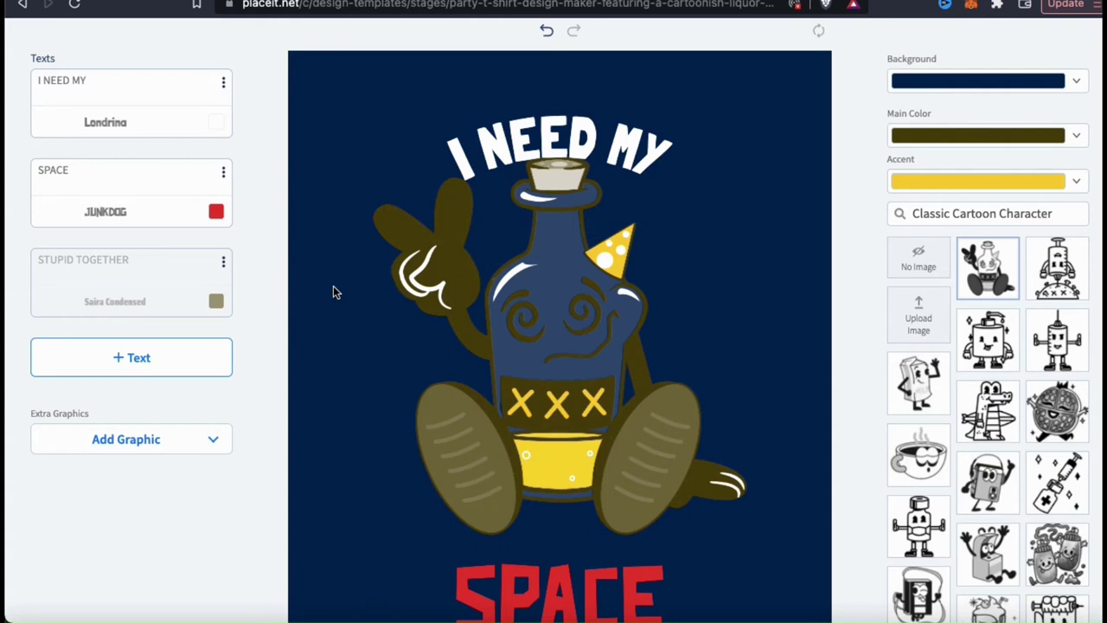
Shrink the bottle character and move it up and to the left
left_click(384, 234)
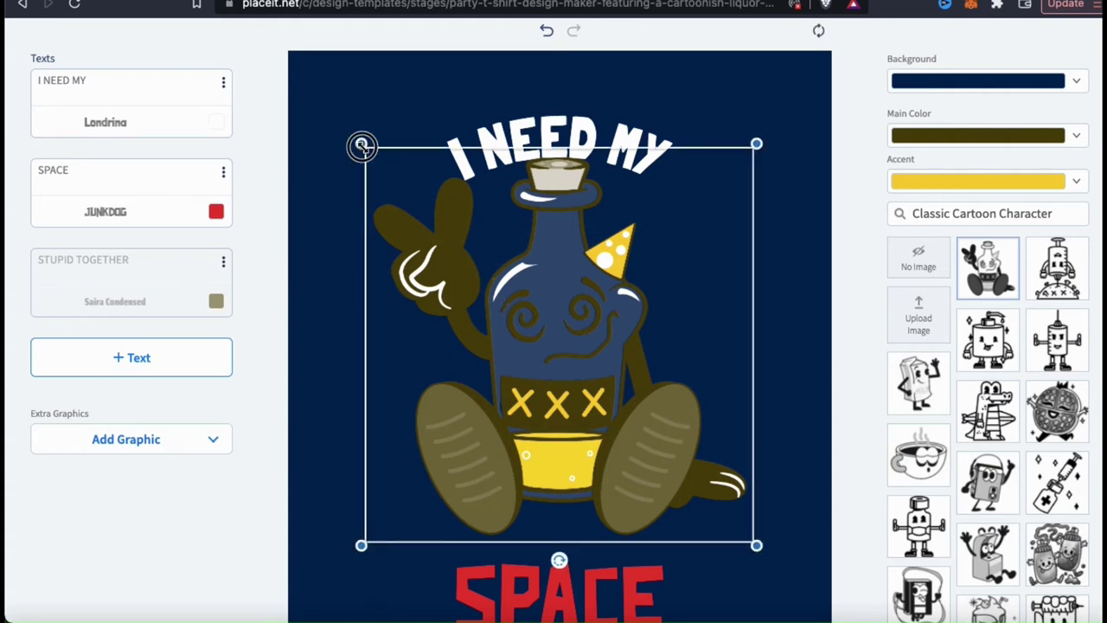
left_click_drag(364, 141, 439, 227)
left_click_drag(563, 302, 535, 277)
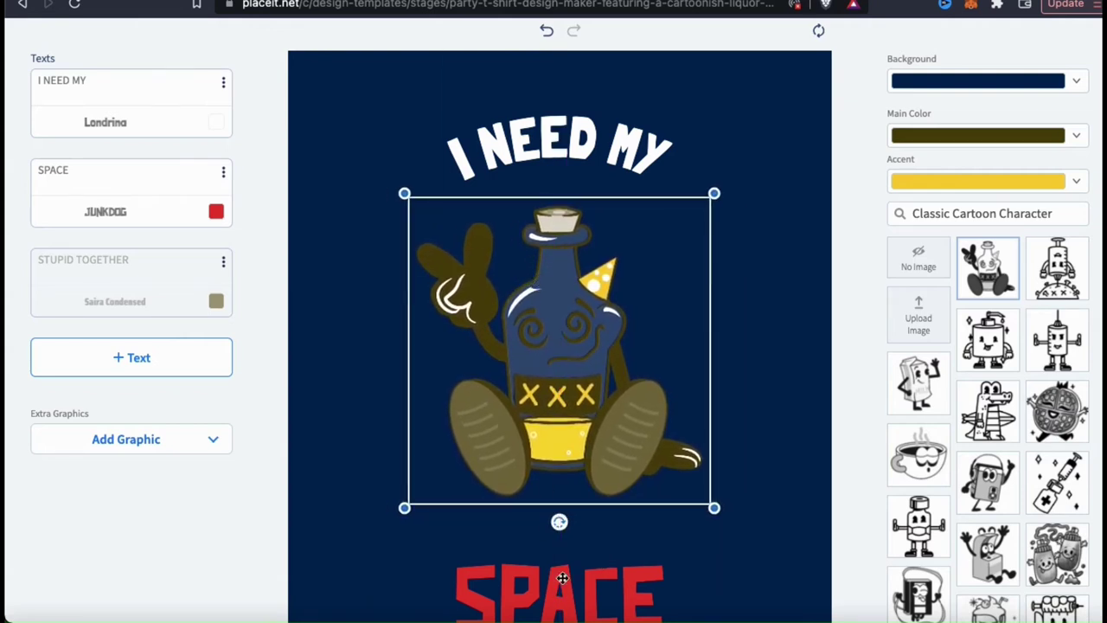
Raise SPACE toward the graphic, then lower and slightly rotate the I NEED MY heading
left_click_drag(563, 592, 564, 538)
left_click_drag(571, 130, 570, 139)
mouse_move(563, 212)
left_mouse_down()
mouse_move(590, 213)
mouse_move(534, 222)
mouse_move(514, 199)
mouse_move(562, 221)
left_mouse_up()
left_click(727, 319)
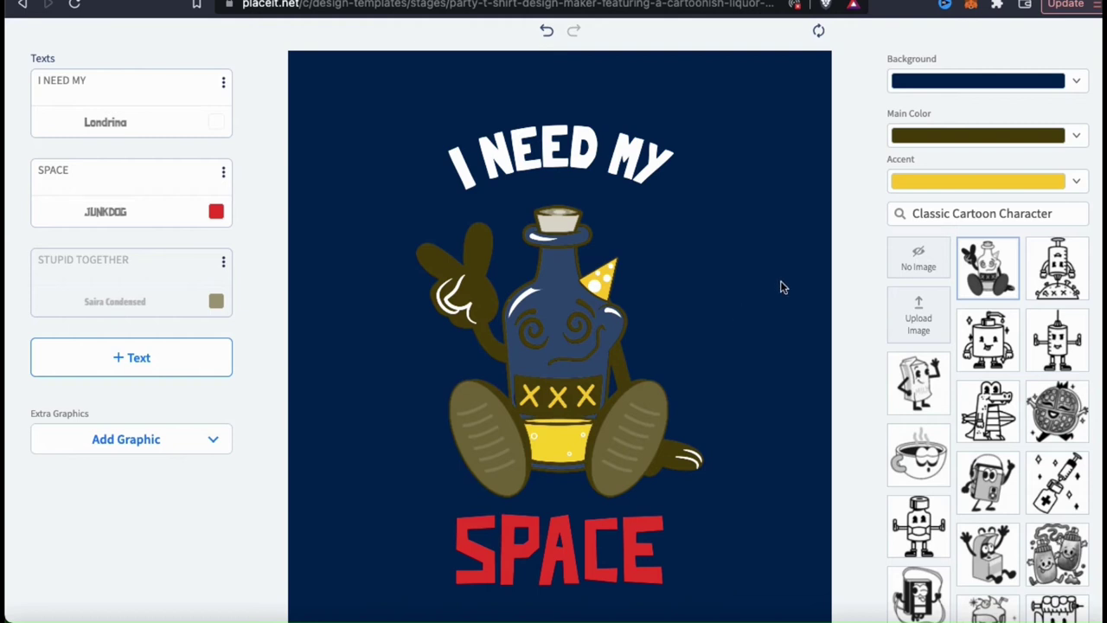
Search the graphics for 'planet' and place the ringed-planet outline graphic
triple_click(941, 216)
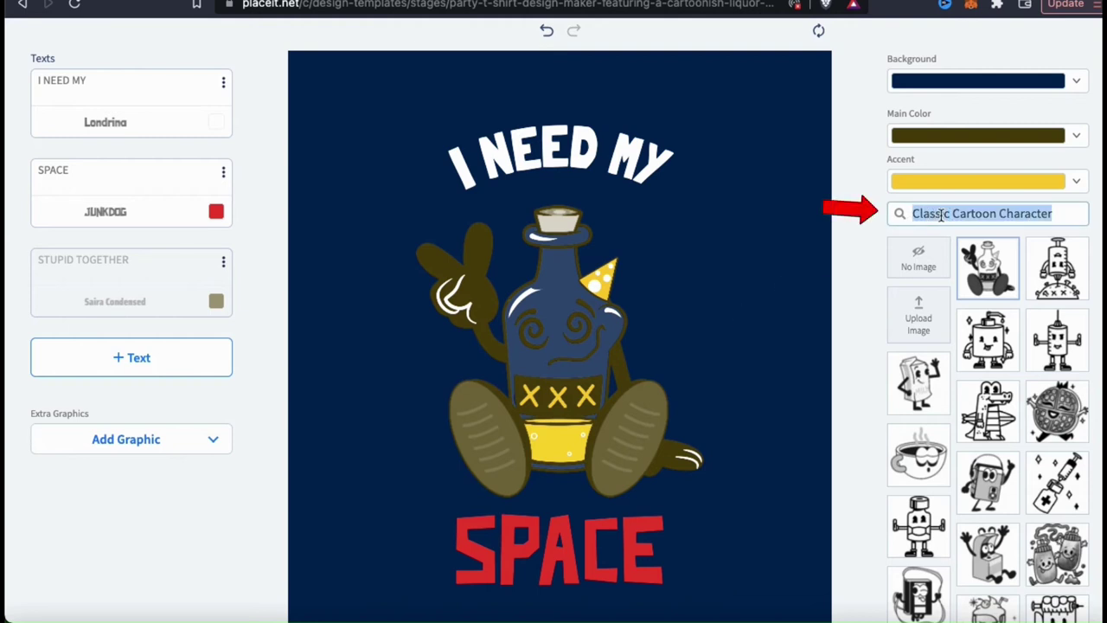
type("planet")
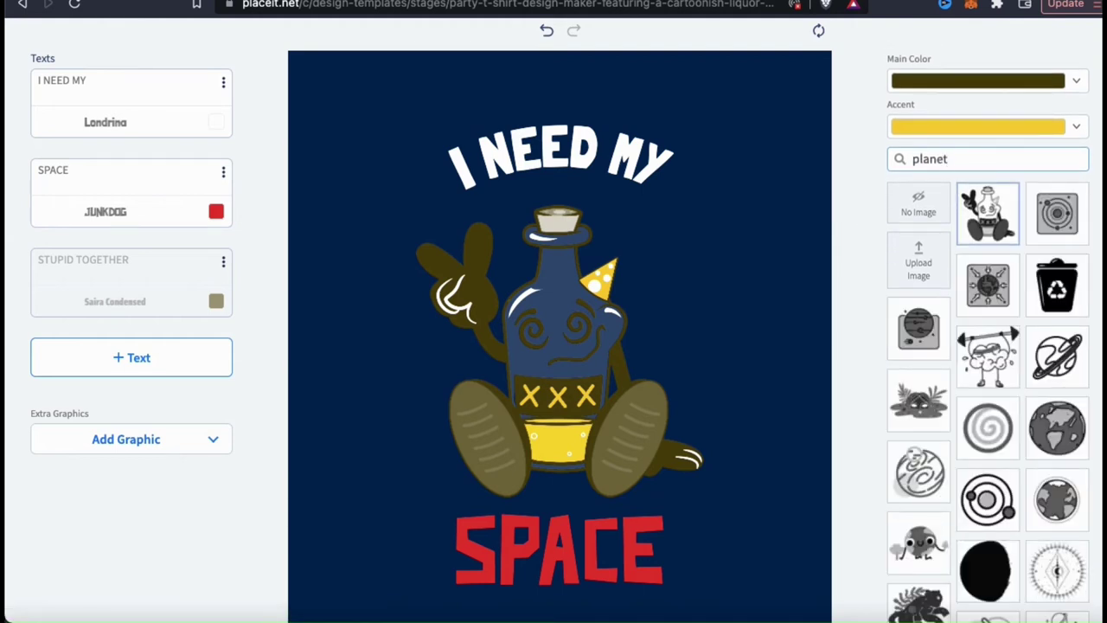
scroll(967, 308, "down", 1)
scroll(967, 309, "down", 3)
left_click(1055, 247)
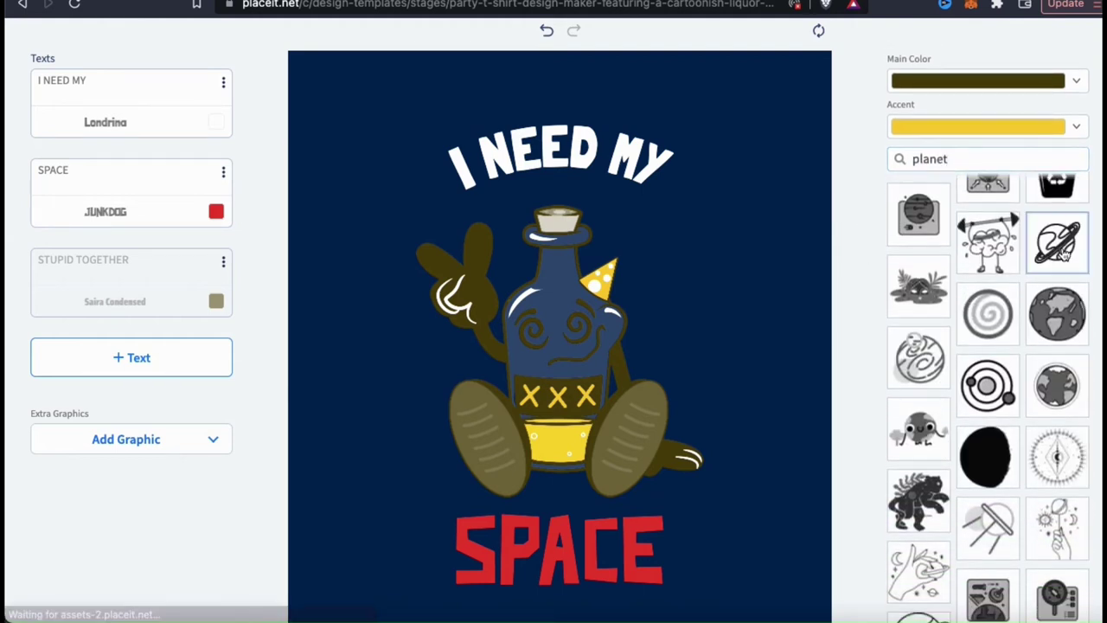
Preview the sputnik, greyscale moon and astronaut-on-swing graphics from the planet results
scroll(988, 341, "down", 5)
left_click(989, 342)
scroll(988, 342, "down", 5)
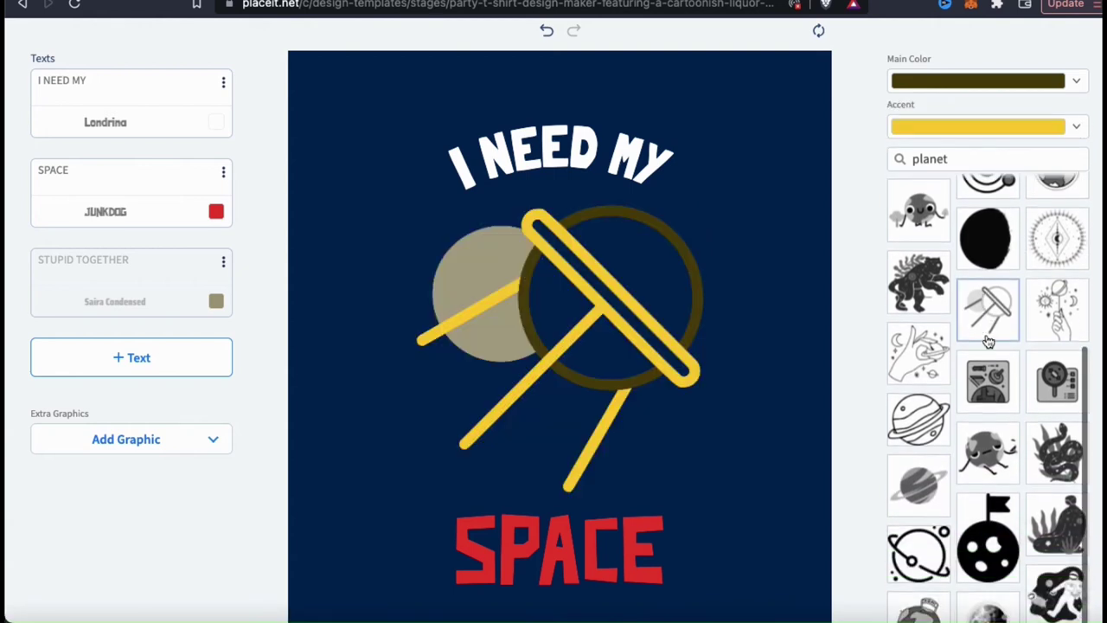
scroll(952, 363, "down", 1)
left_click(988, 407)
scroll(974, 400, "down", 2)
scroll(974, 400, "down", 2)
left_click(932, 309)
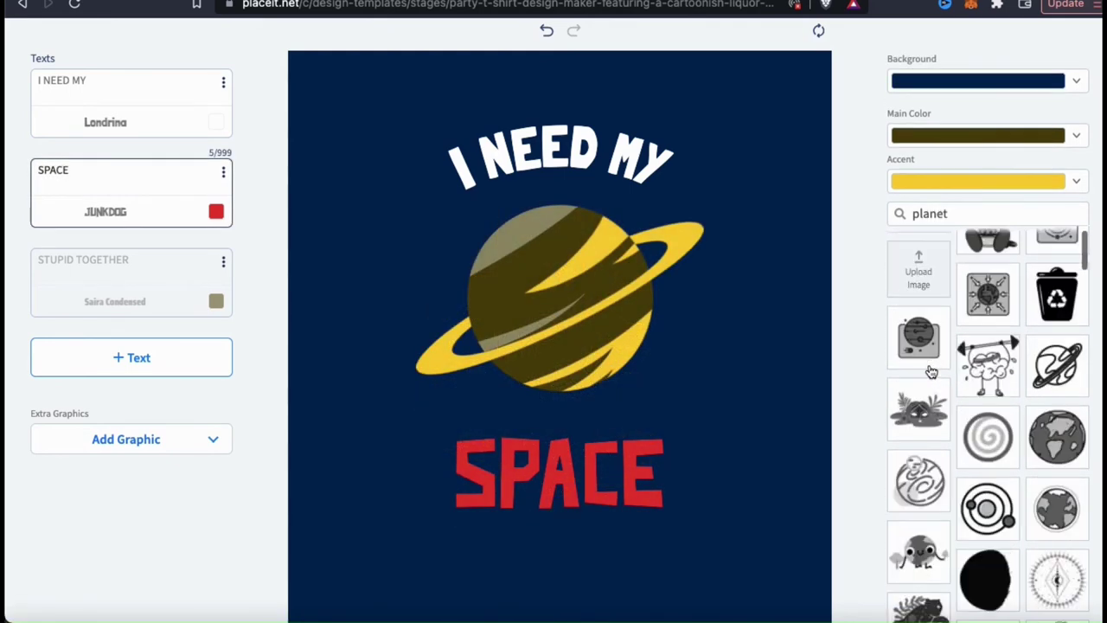
scroll(931, 372, "up", 1)
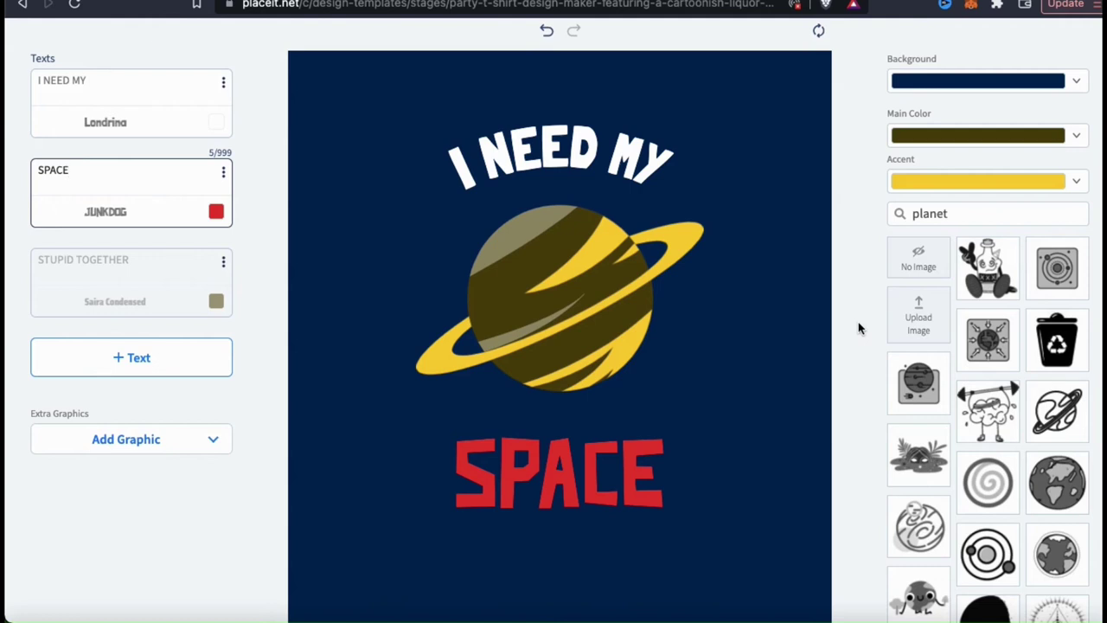
Colour the planet dark grey with a light grey ring
left_click(1076, 138)
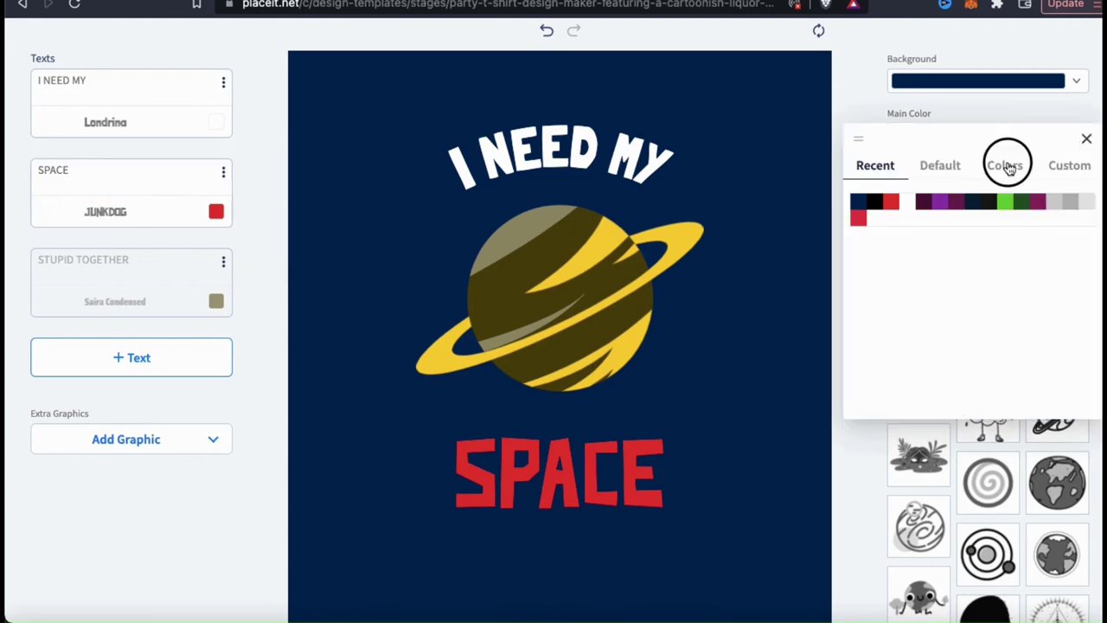
left_click(1006, 165)
left_click(908, 206)
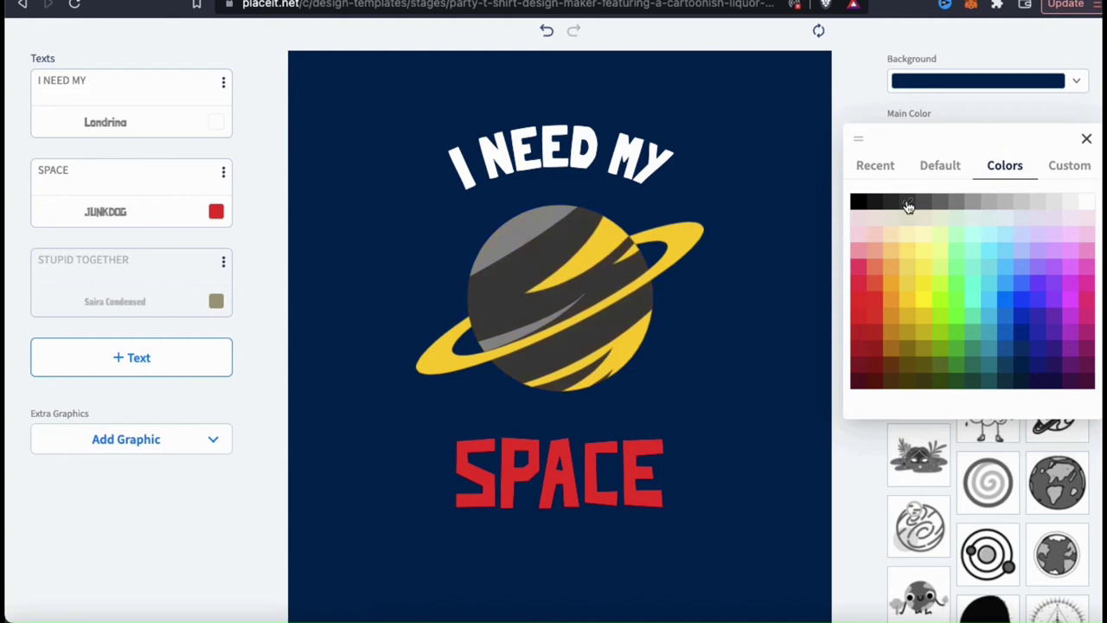
left_click(860, 109)
left_click(1078, 181)
left_click(1006, 212)
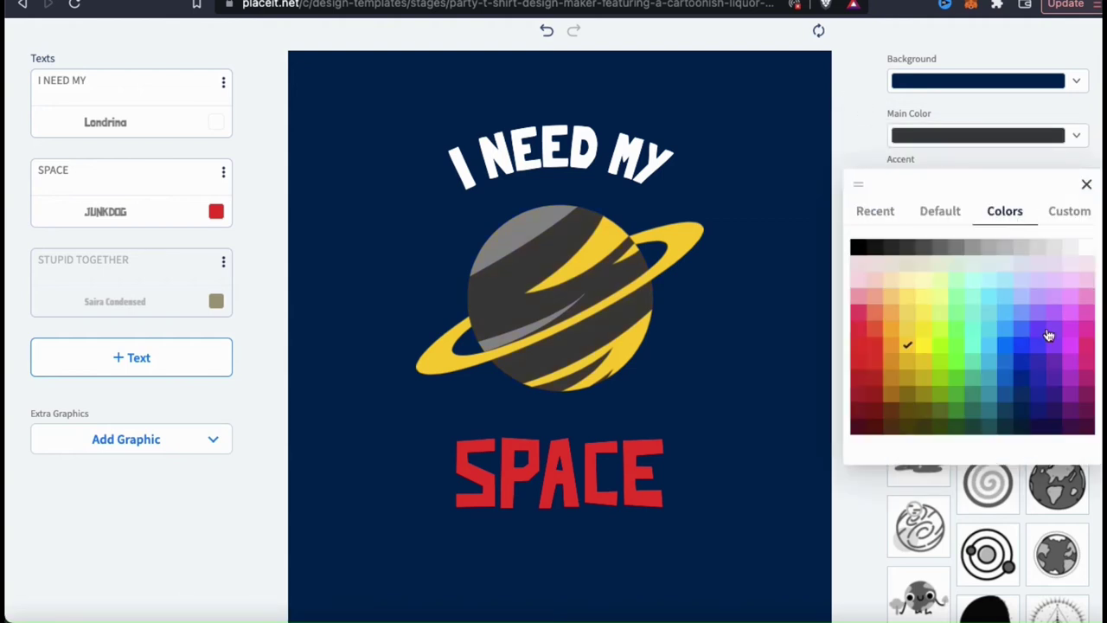
left_click(1041, 304)
left_click(1039, 348)
left_click(1040, 340)
left_click(1025, 250)
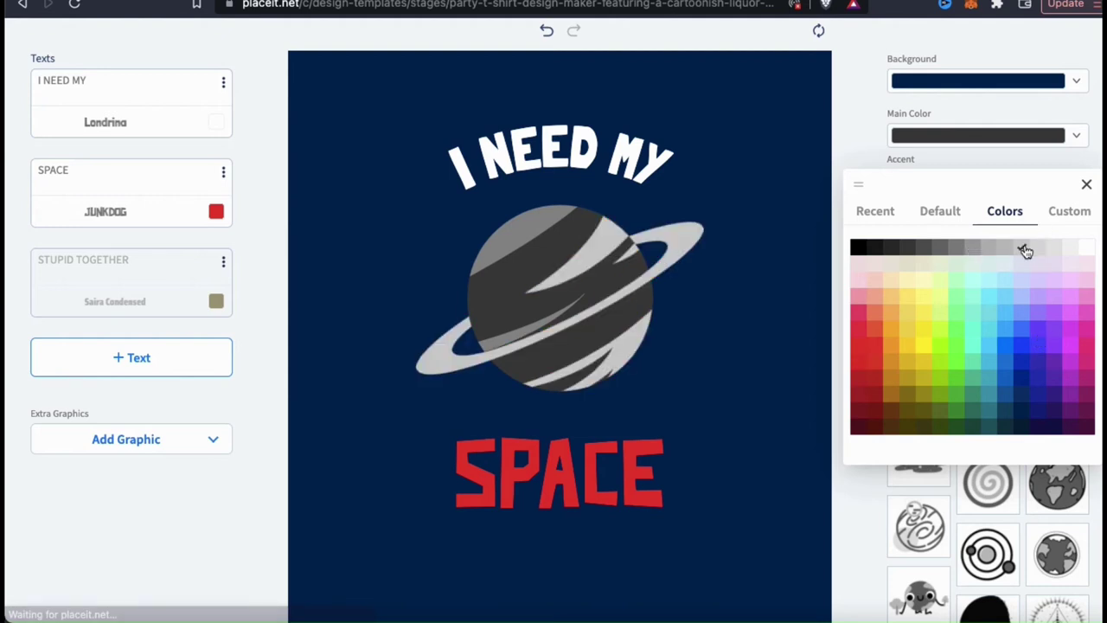
left_click(878, 154)
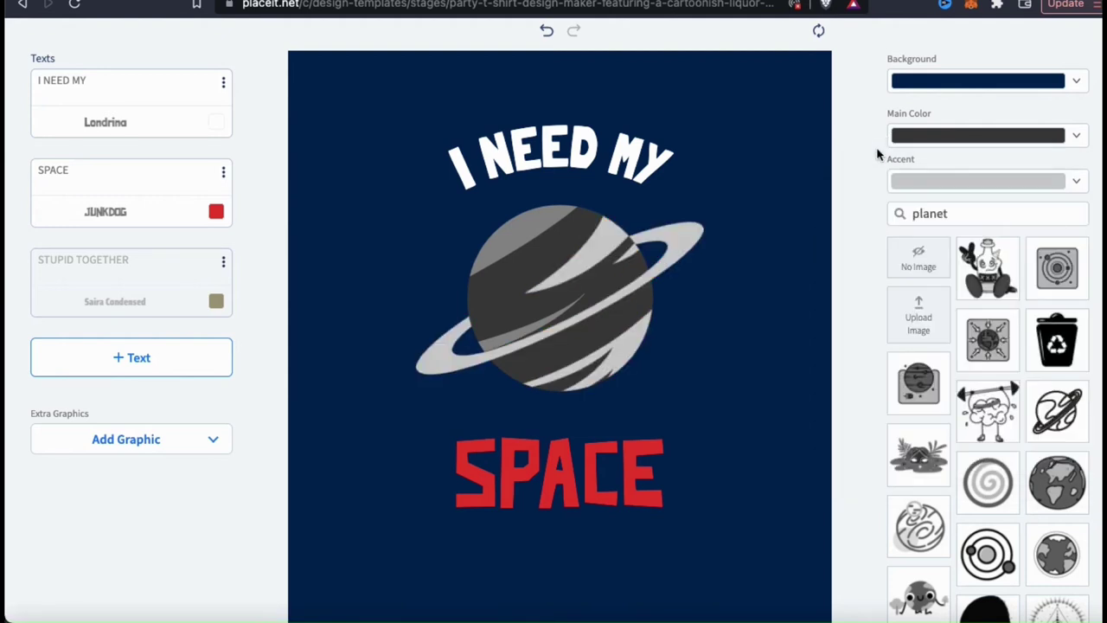
Shrink and centre the I NEED MY heading and nudge SPACE slightly up
left_click(653, 171)
left_click_drag(680, 110, 632, 128)
left_click_drag(562, 168, 608, 168)
left_click_drag(571, 471, 578, 456)
left_click(721, 467)
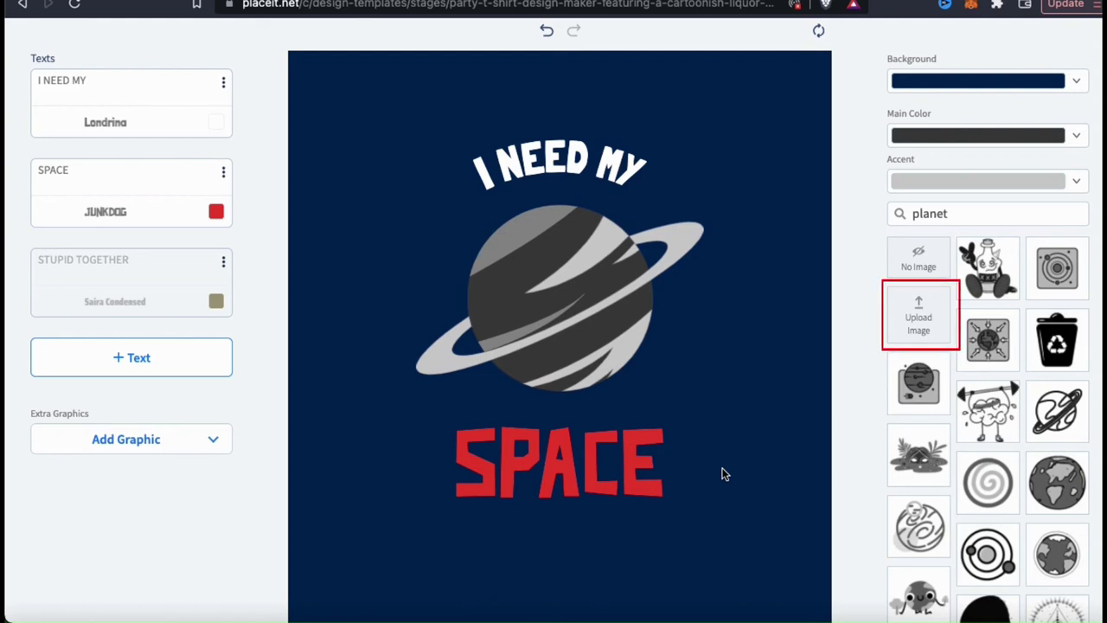
Upload the alien UFO image from Downloads, reposition and shrink it in the crop area, and apply
left_click(920, 324)
left_click(320, 259)
double_click(398, 224)
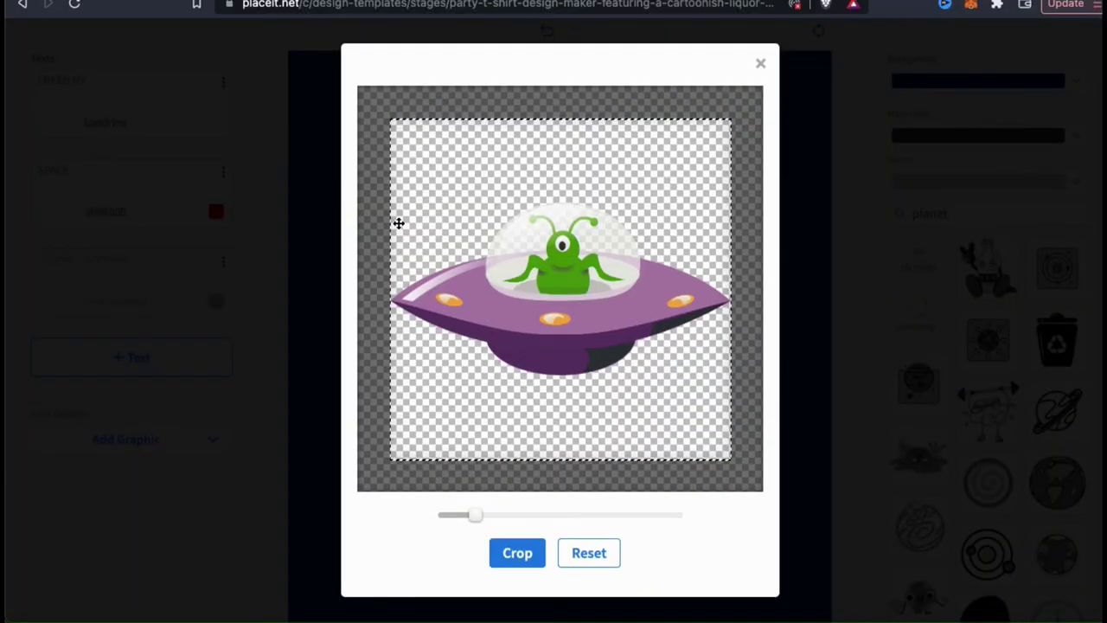
left_click_drag(558, 274, 559, 257)
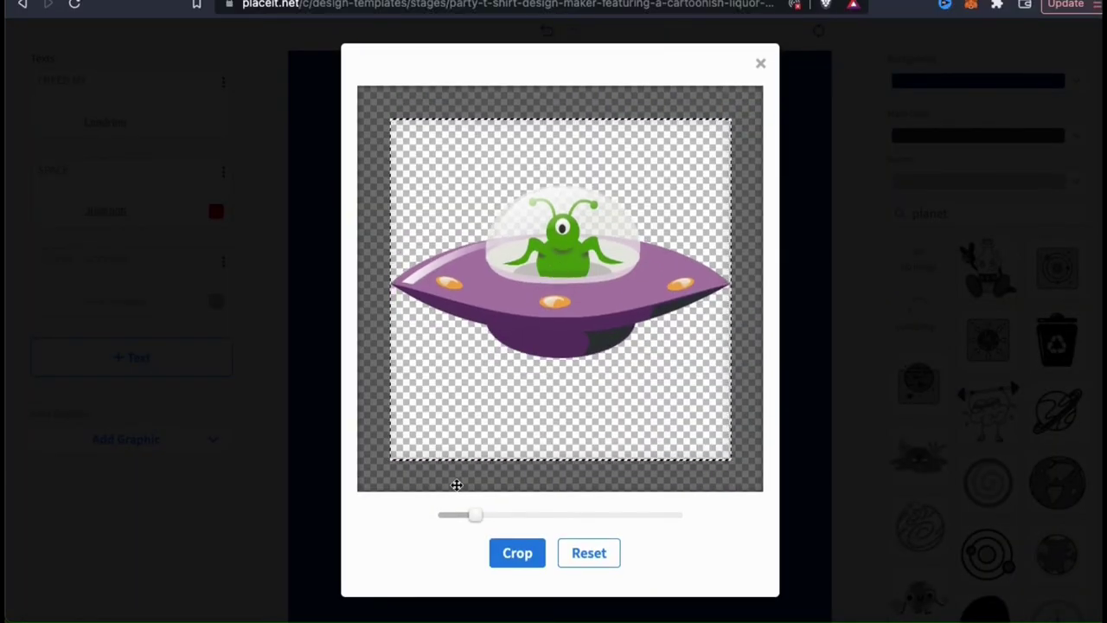
left_click_drag(476, 514, 470, 515)
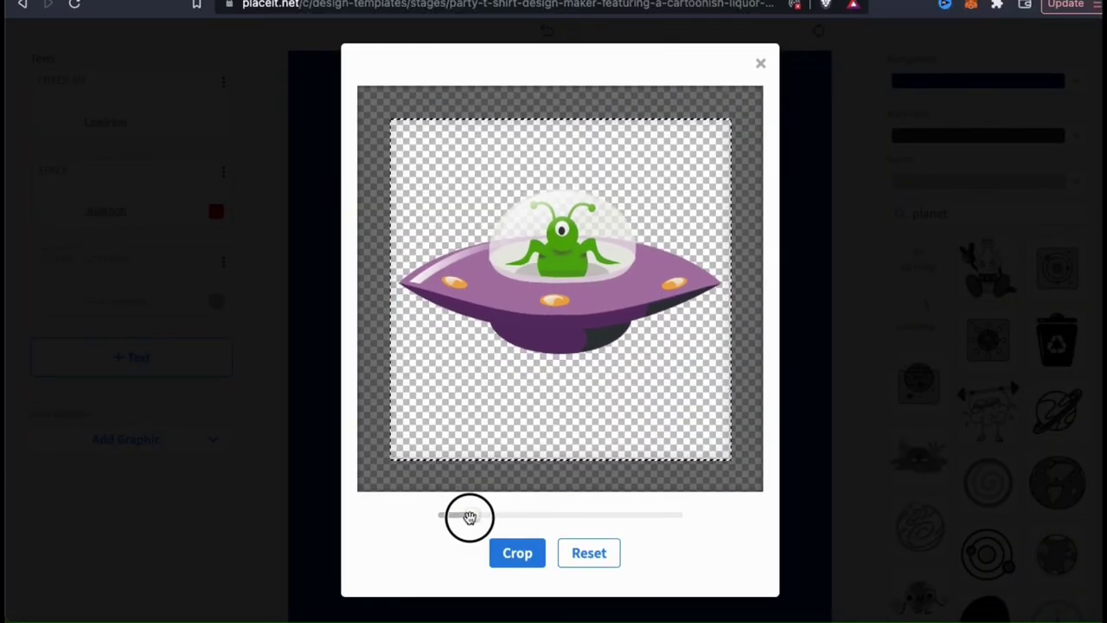
left_click(524, 558)
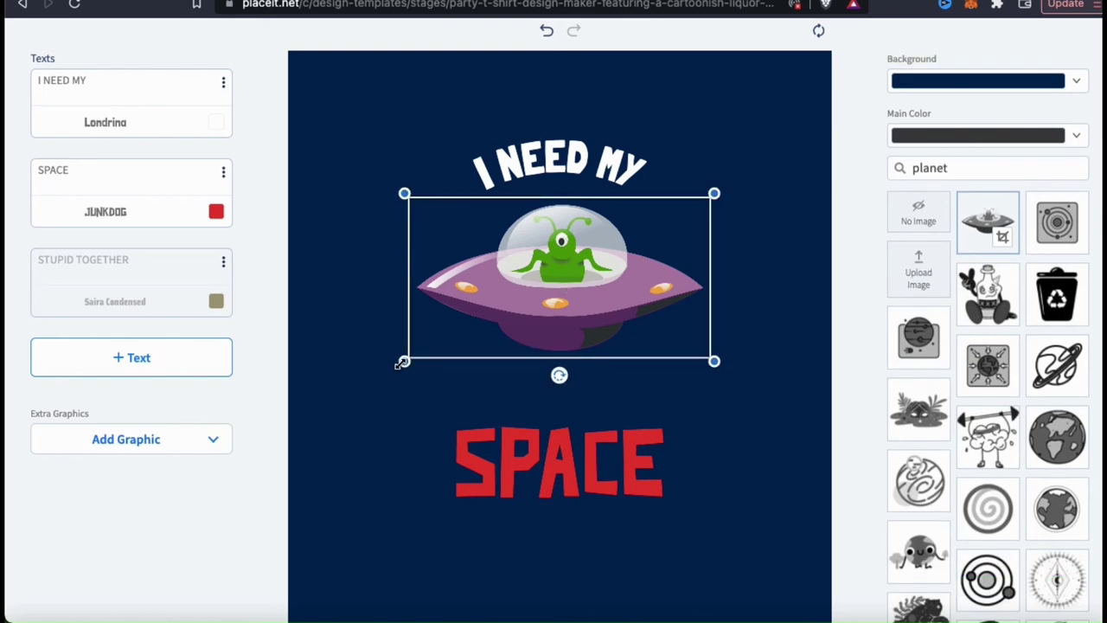
Enlarge and re-centre the UFO, then enlarge SPACE and move it toward the centre line
left_click_drag(399, 365, 298, 410)
left_click_drag(476, 360, 533, 367)
left_click(544, 467)
left_click_drag(445, 506, 378, 527)
left_click_drag(554, 484, 596, 498)
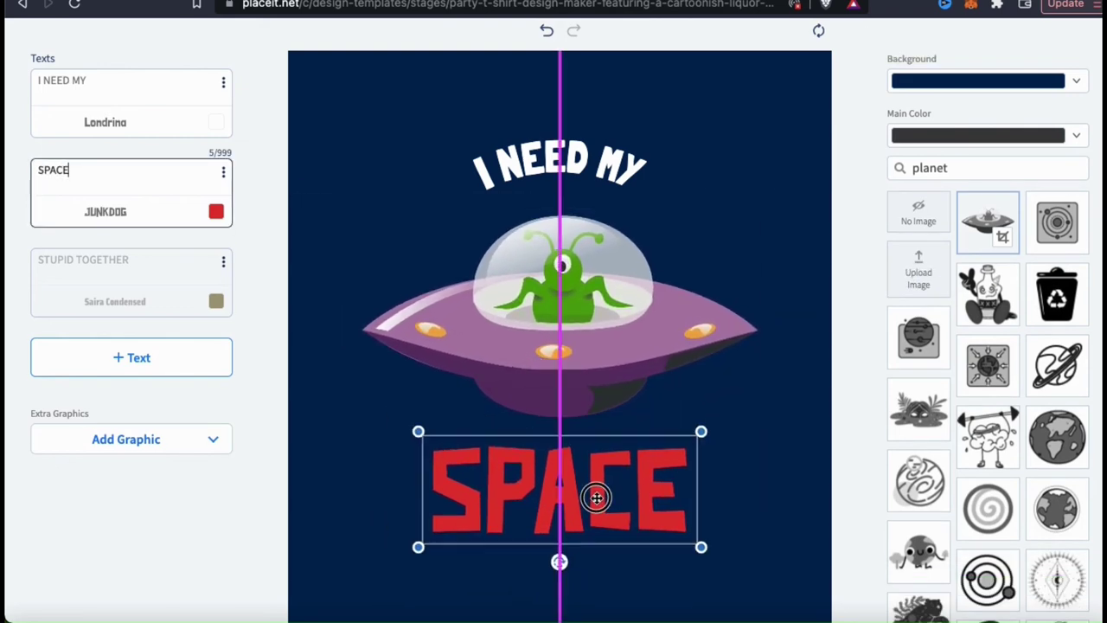
scroll(596, 497, "down", 2)
Enlarge the UFO further, centre it horizontally, and move SPACE further down
left_click(554, 285)
left_click_drag(348, 380, 299, 415)
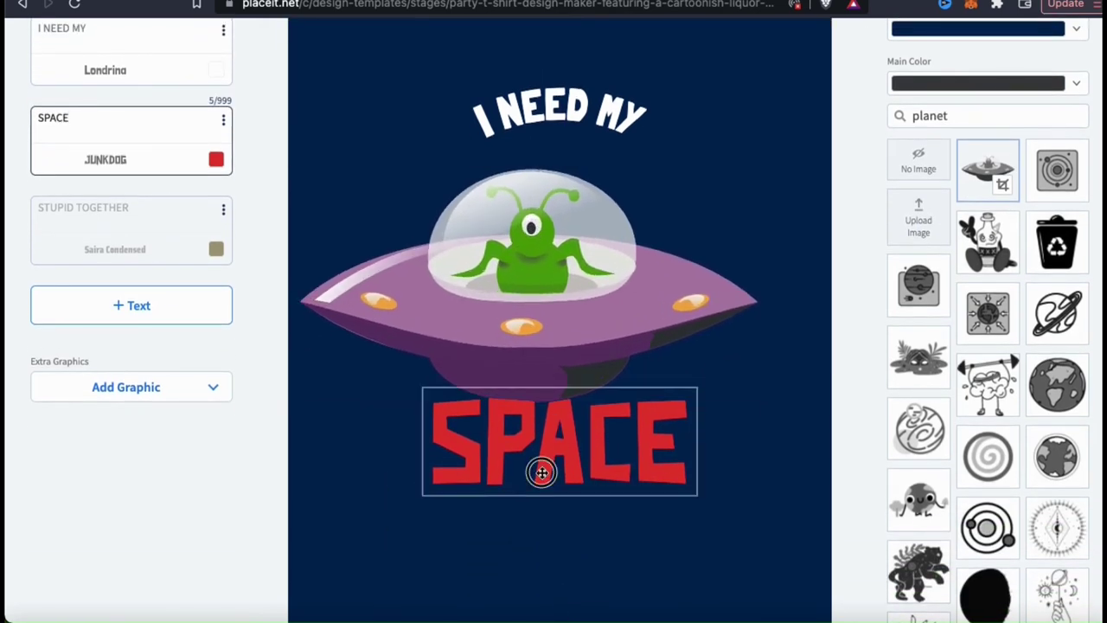
left_click_drag(541, 471, 548, 527)
left_click_drag(528, 298, 580, 306)
left_click_drag(313, 426, 288, 442)
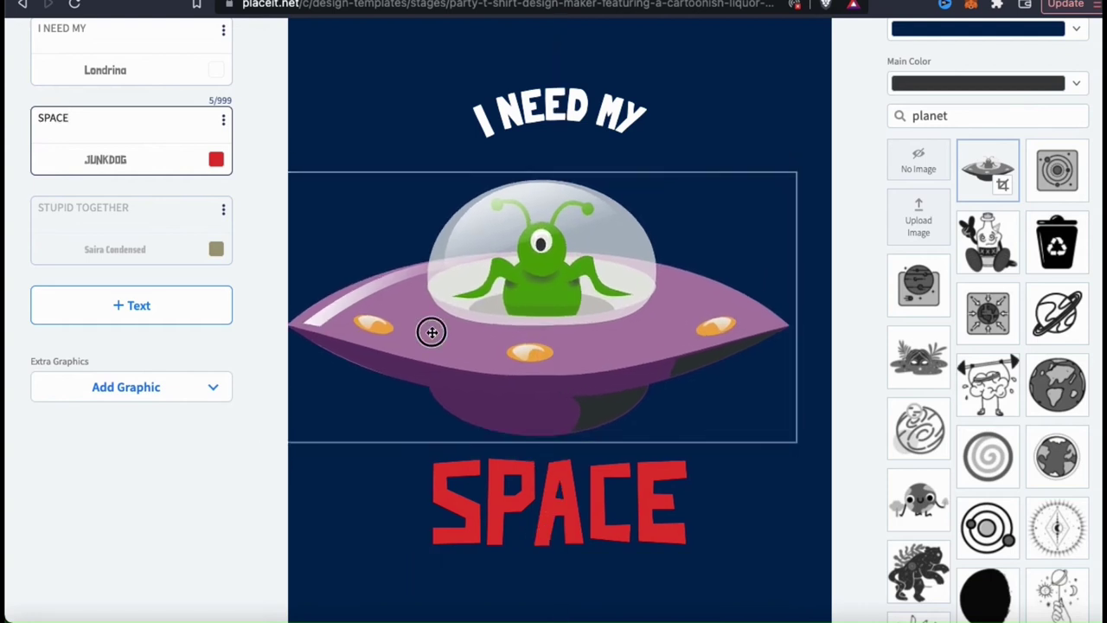
left_click_drag(432, 332, 455, 324)
Enlarge the I NEED MY heading and reposition it on the centre line
left_click(537, 117)
left_click_drag(456, 151, 420, 158)
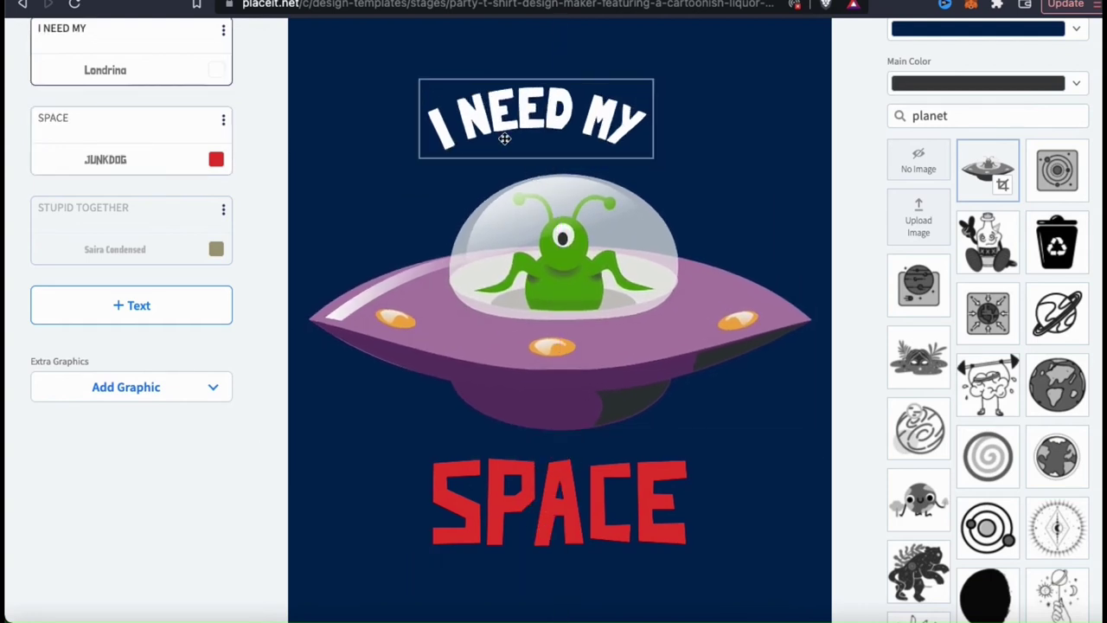
left_click_drag(504, 139, 525, 137)
left_click_drag(581, 499, 586, 506)
scroll(643, 361, "down", 1)
scroll(765, 496, "up", 2)
left_click(765, 496)
scroll(766, 496, "down", 1)
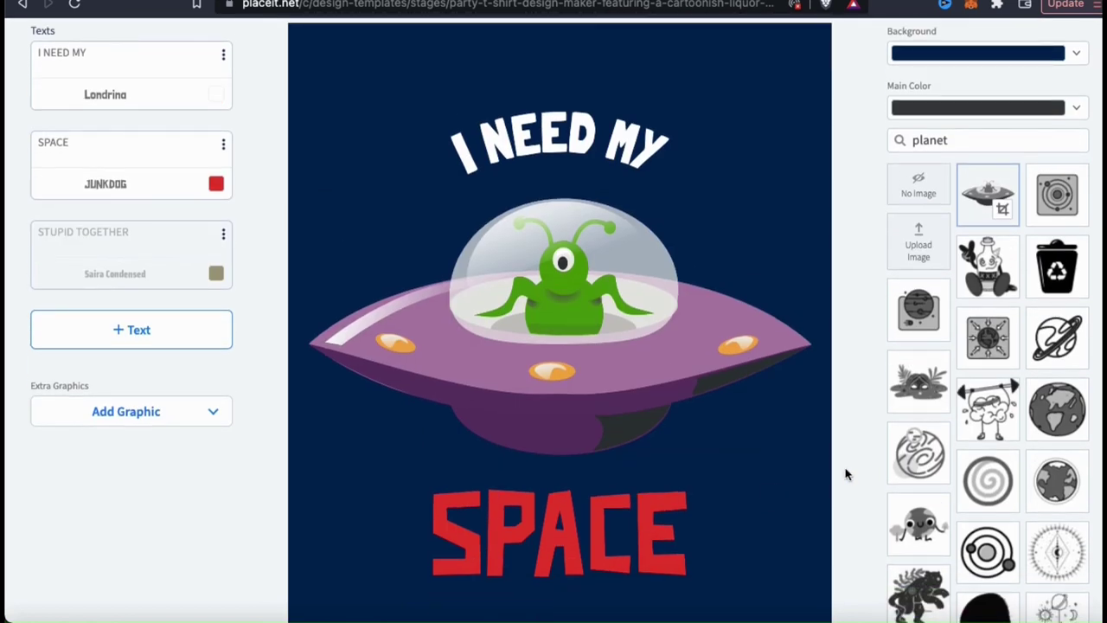
Tilt the UFO slightly clockwise
left_click(613, 398)
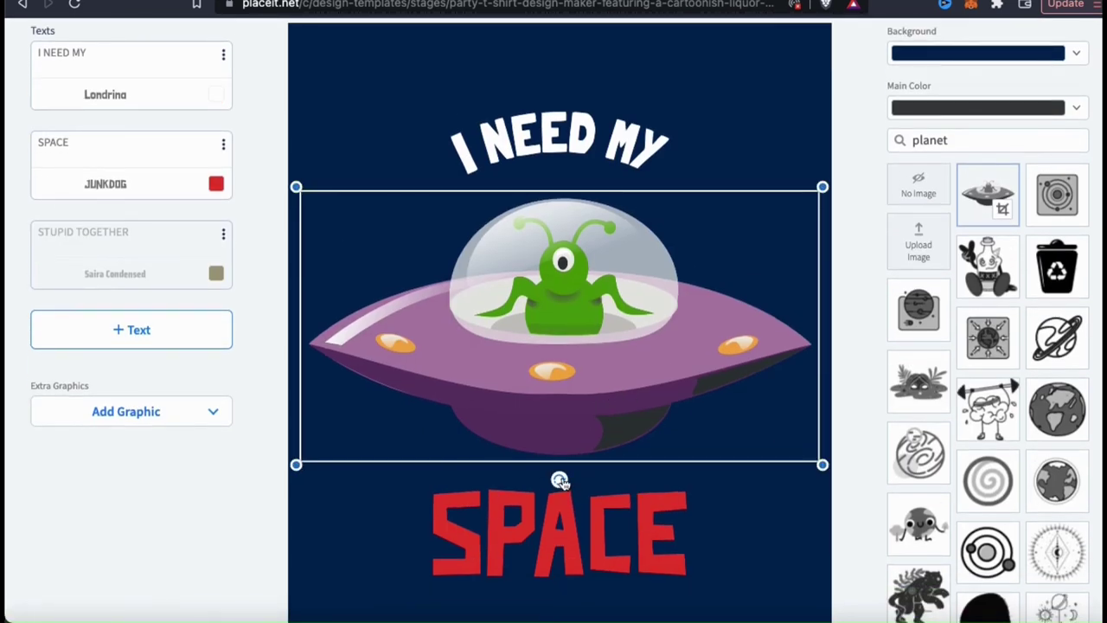
left_click_drag(560, 478, 584, 468)
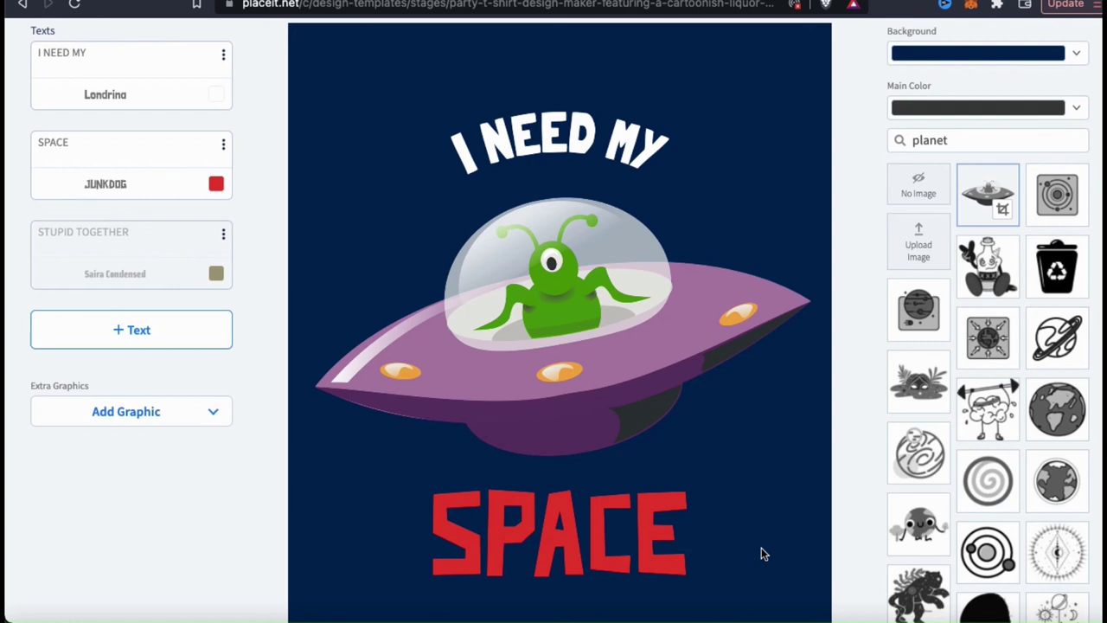
left_click_drag(407, 466, 407, 466)
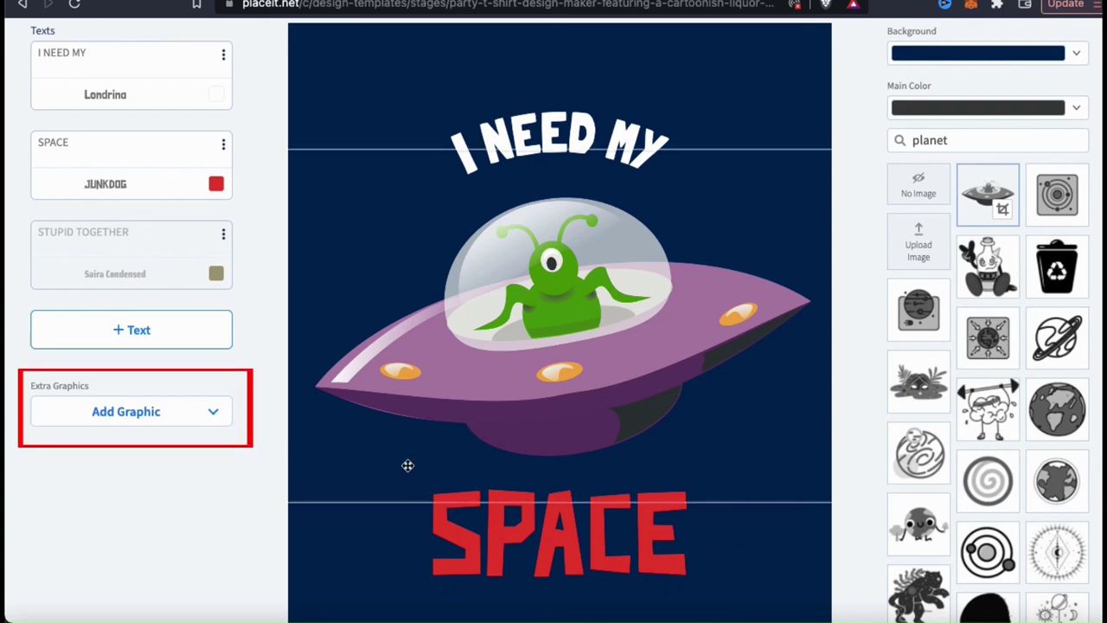
left_click(213, 420)
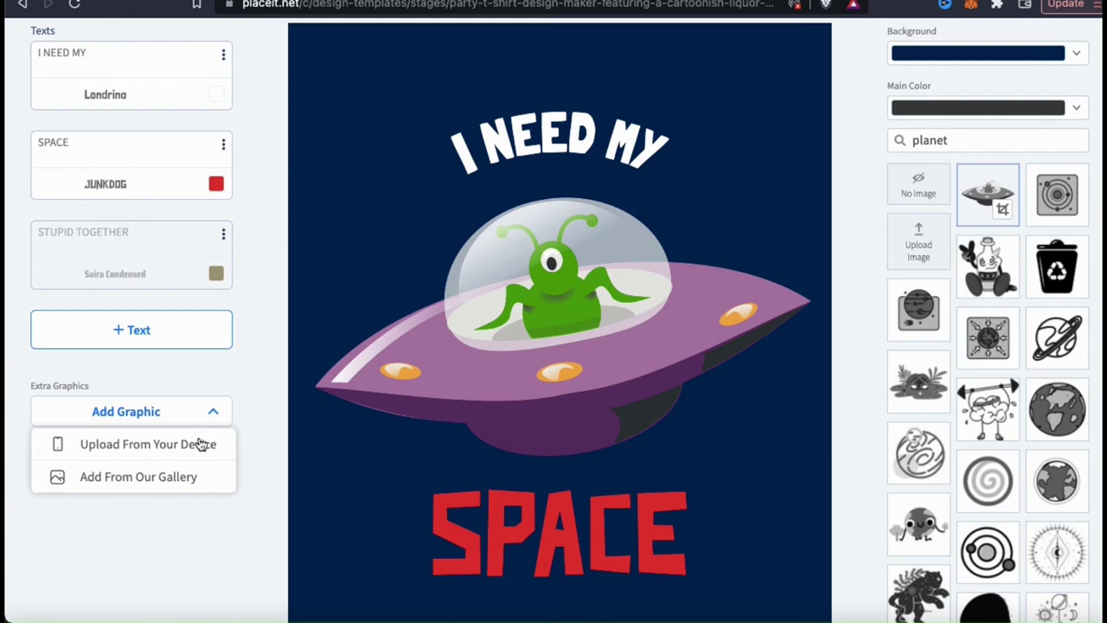
left_click(191, 445)
double_click(406, 349)
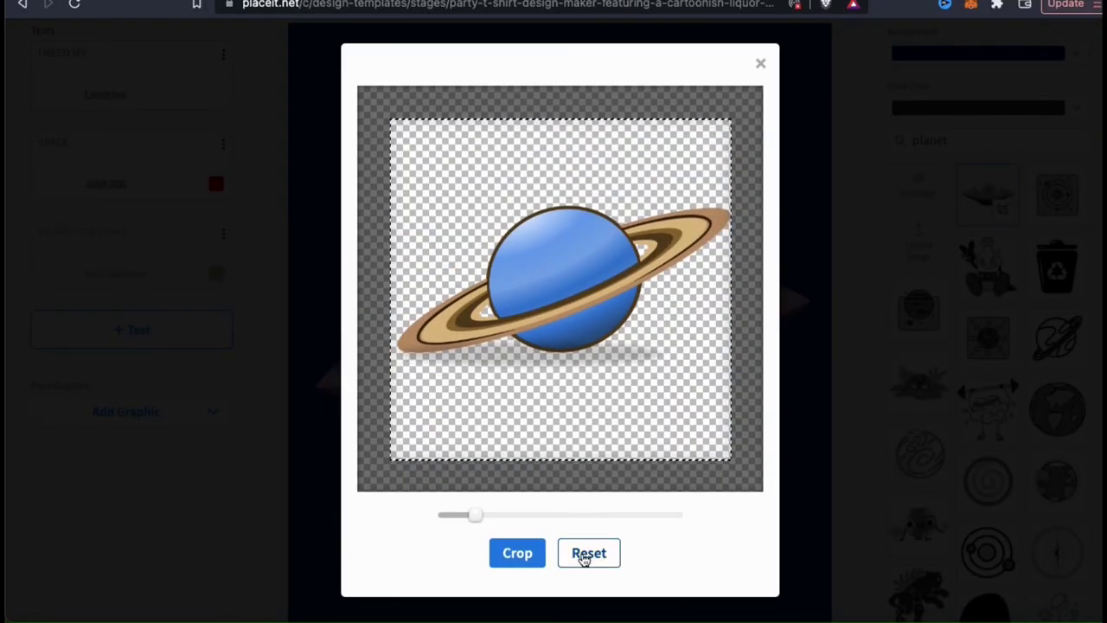
left_click(519, 547)
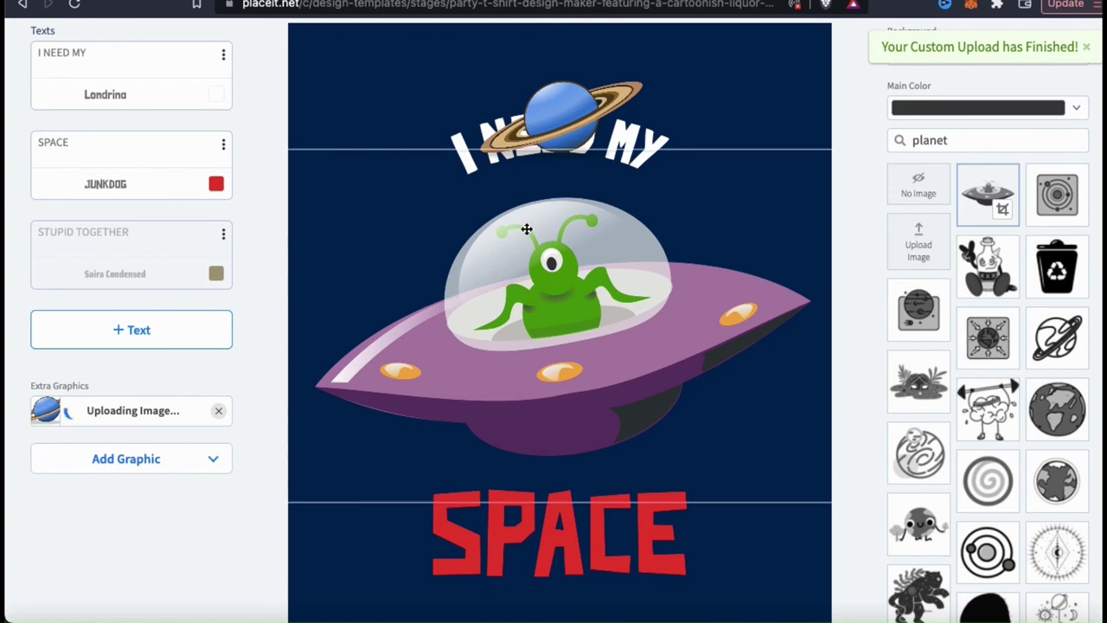
left_click_drag(557, 127, 671, 226)
left_click_drag(583, 270, 645, 232)
left_click_drag(704, 199, 403, 236)
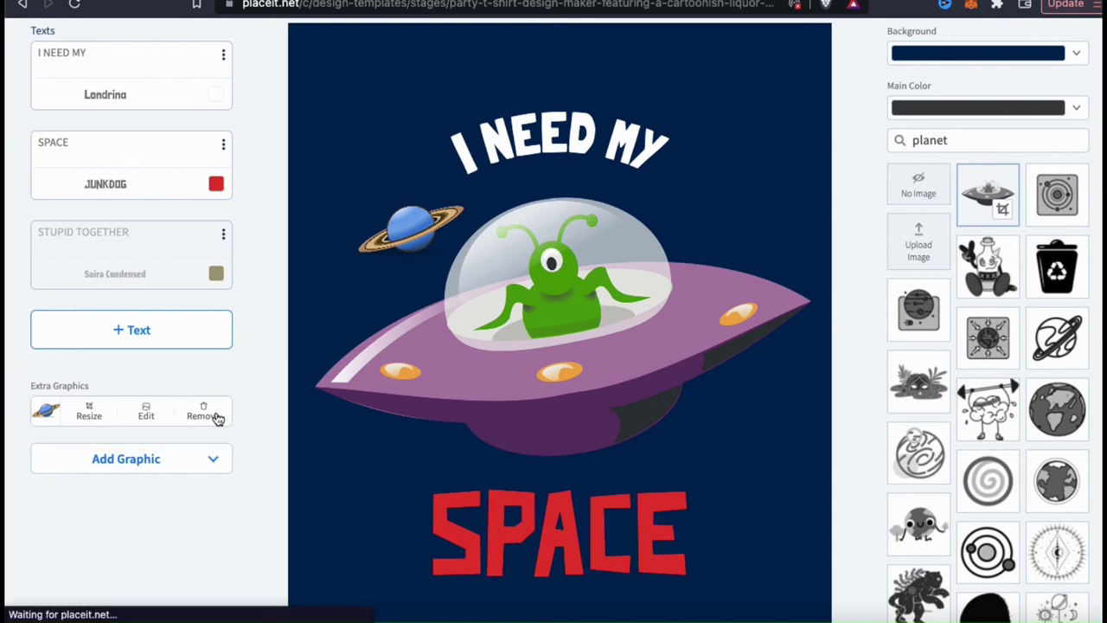
left_click(216, 416)
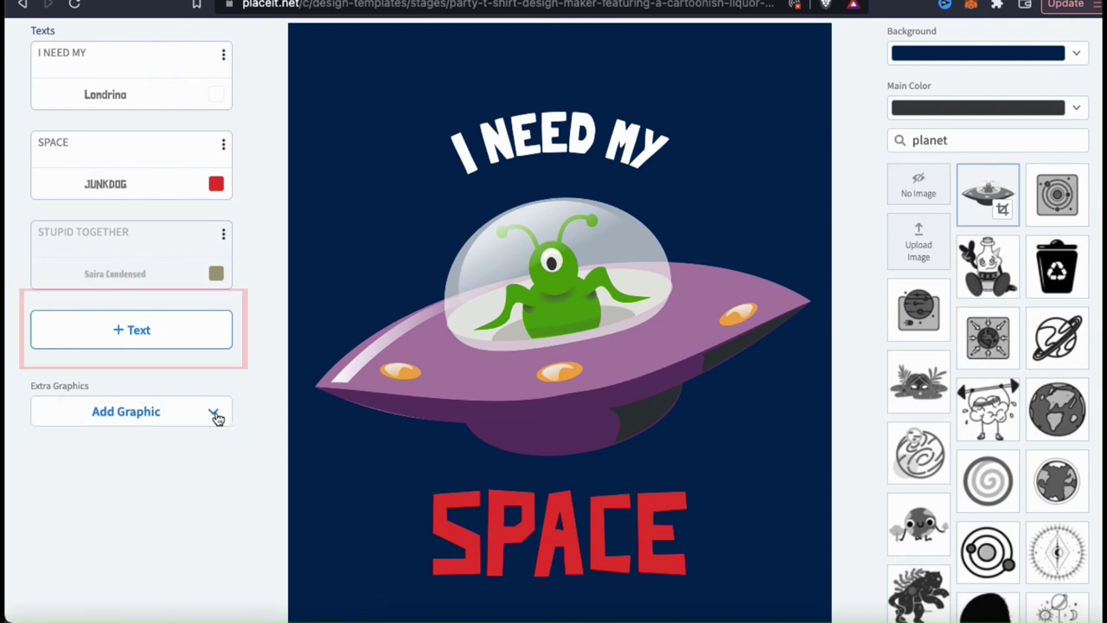
Add a new text item reading 'MORE TEXT'
left_click(152, 337)
key("ctrl+a")
type("mo")
key("BackSpace")
key("BackSpace")
type("MORE TEXT")
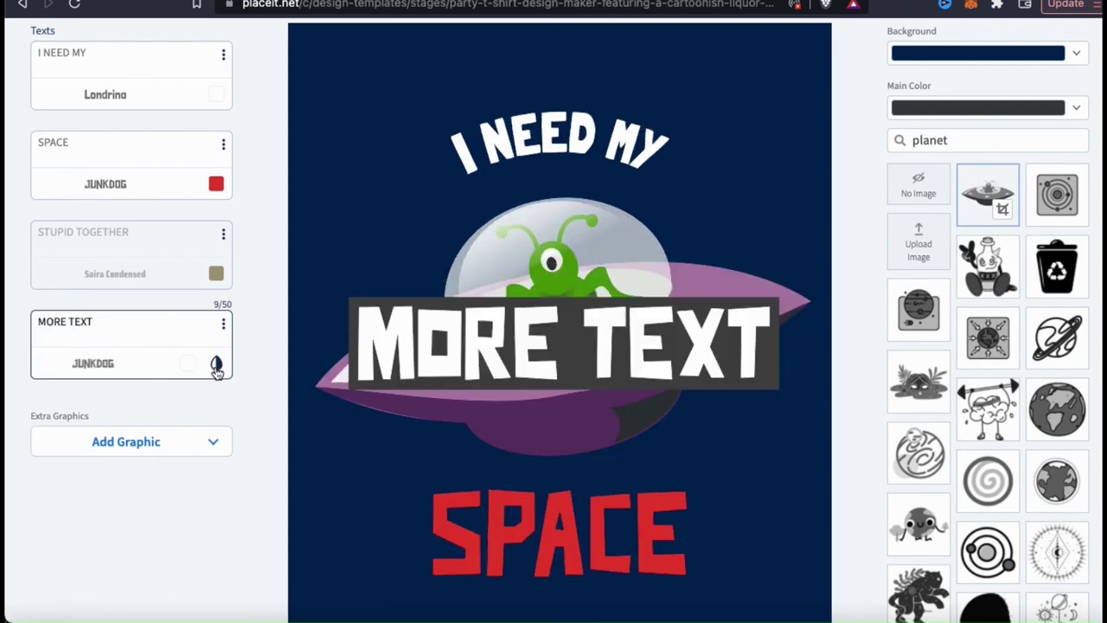
Turn off the text highlight behind MORE TEXT
left_click(216, 366)
left_click(214, 472)
left_click(132, 472)
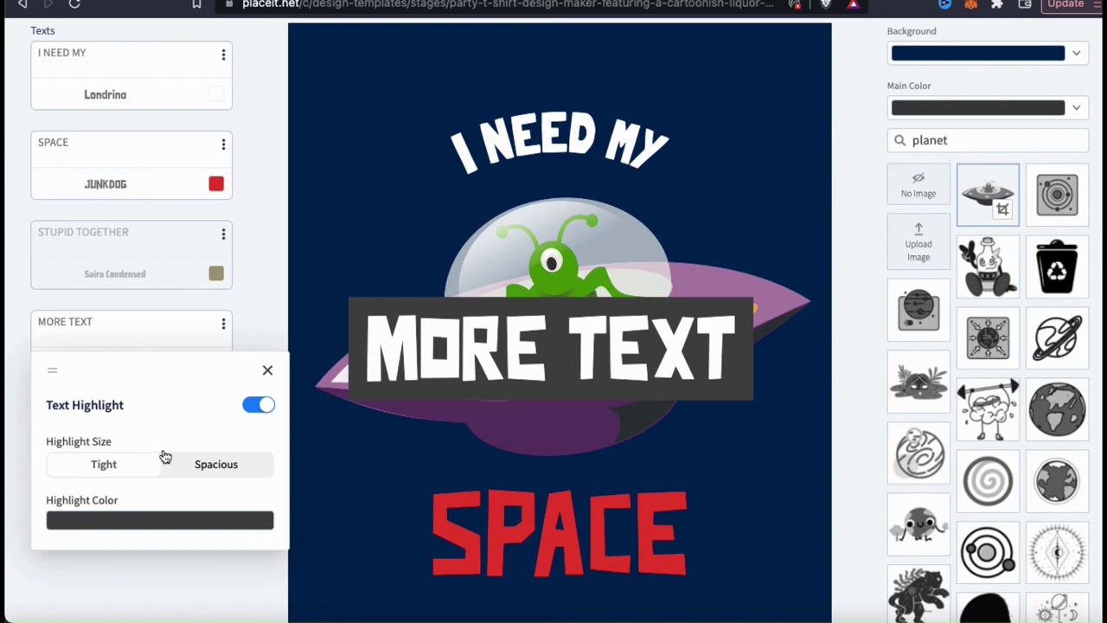
left_click(259, 404)
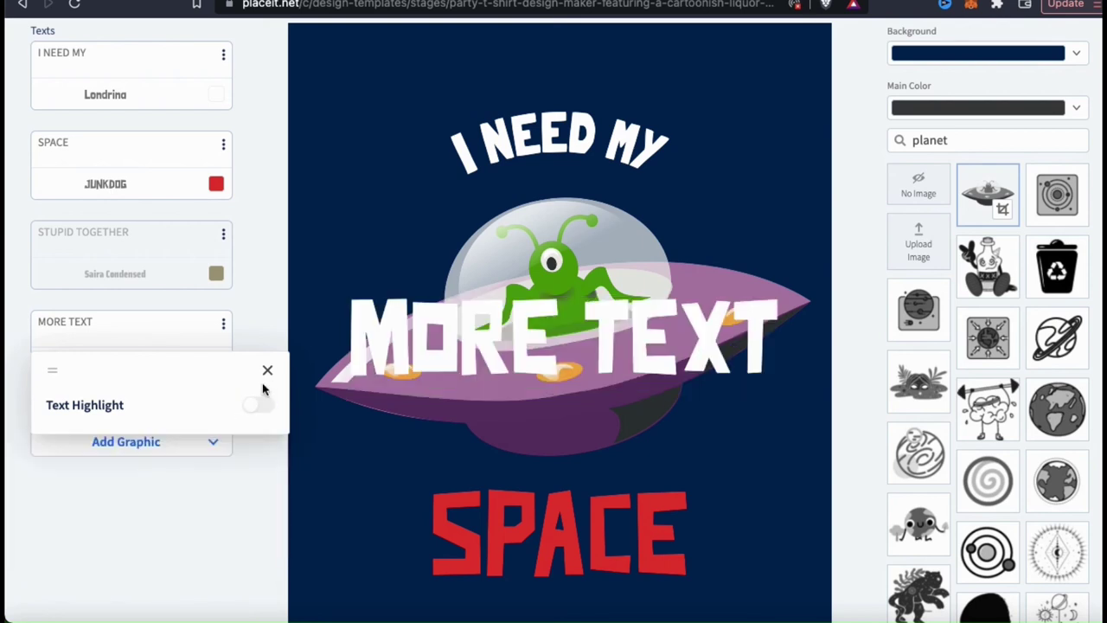
left_click(268, 372)
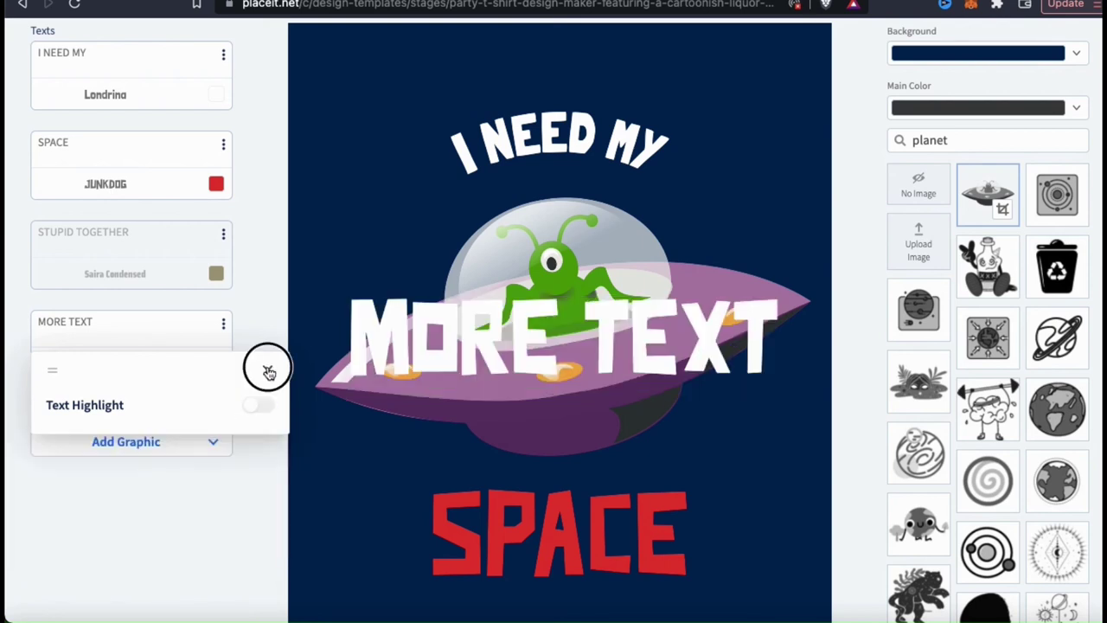
Hide the MORE TEXT item from the design
left_click(223, 327)
left_click(256, 334)
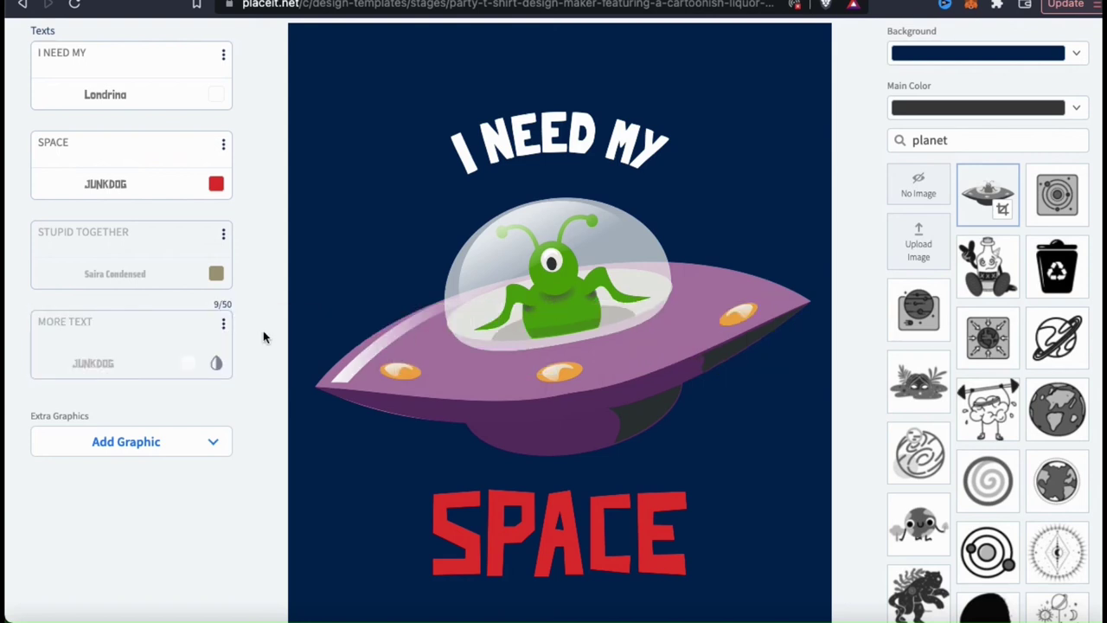
scroll(850, 326, "up", 3)
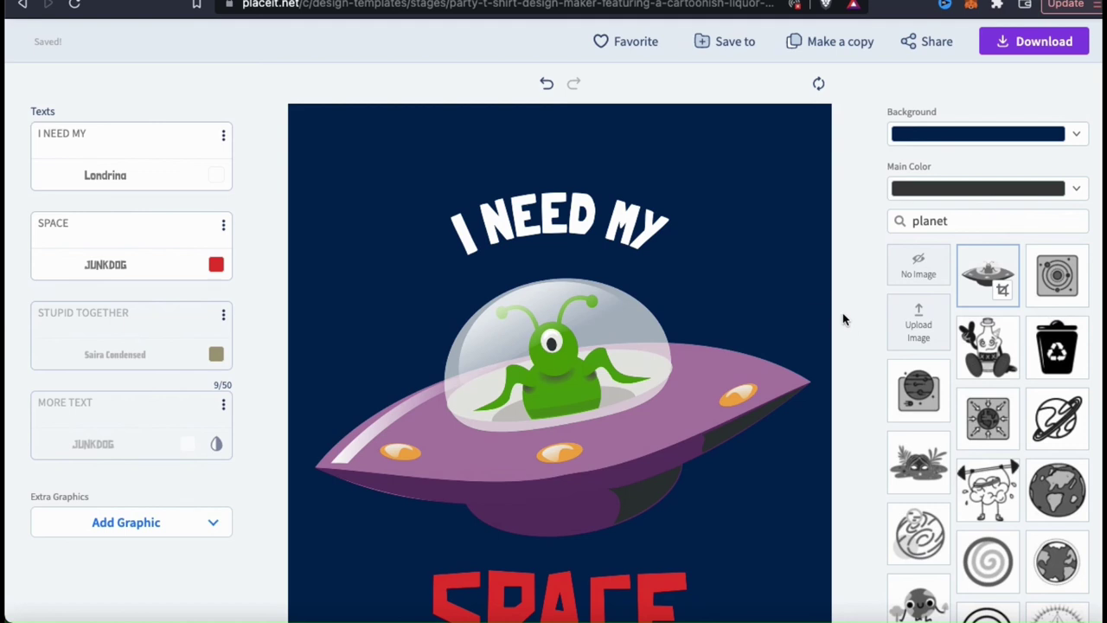
Switch the background colour from navy to the transparent swatch
left_click(1073, 136)
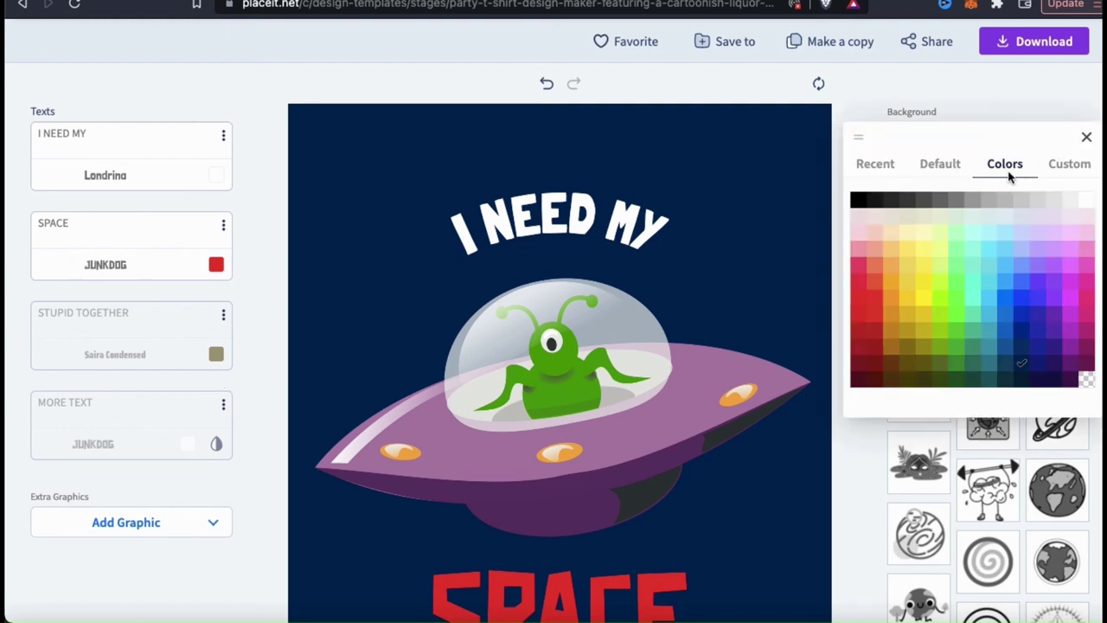
left_click(1087, 381)
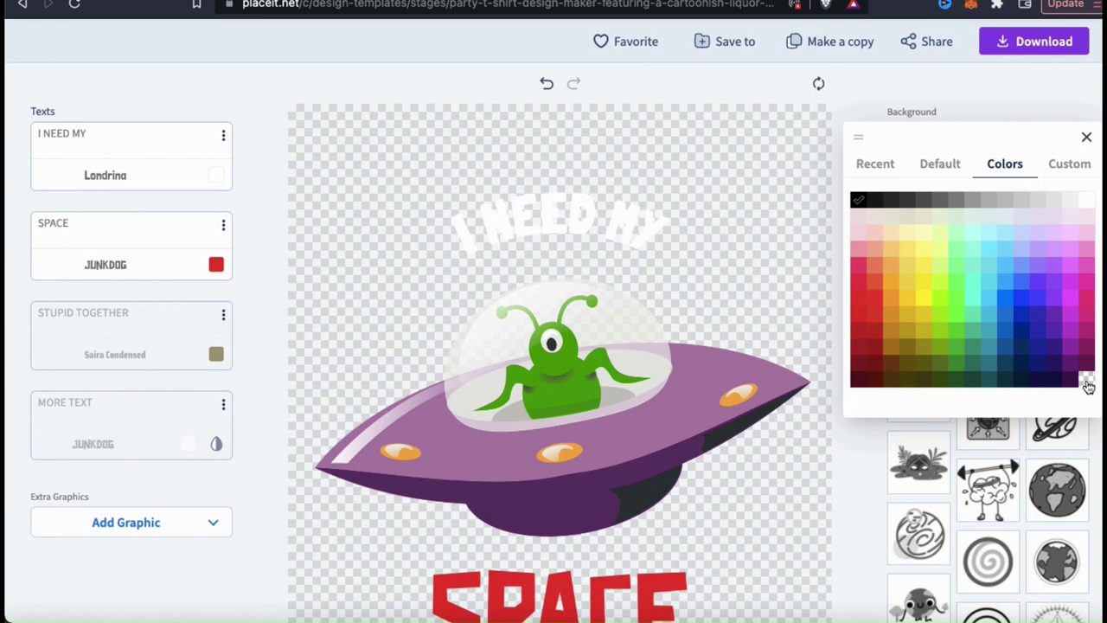
left_click(1086, 137)
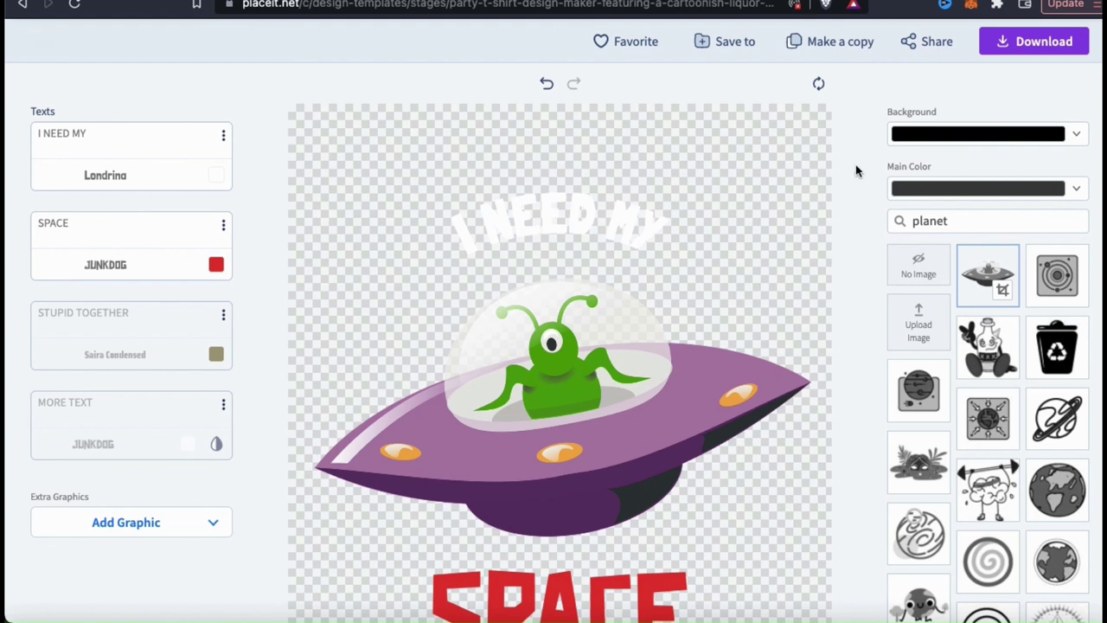
Download the finished transparent UFO design into My Downloads
left_click(1040, 45)
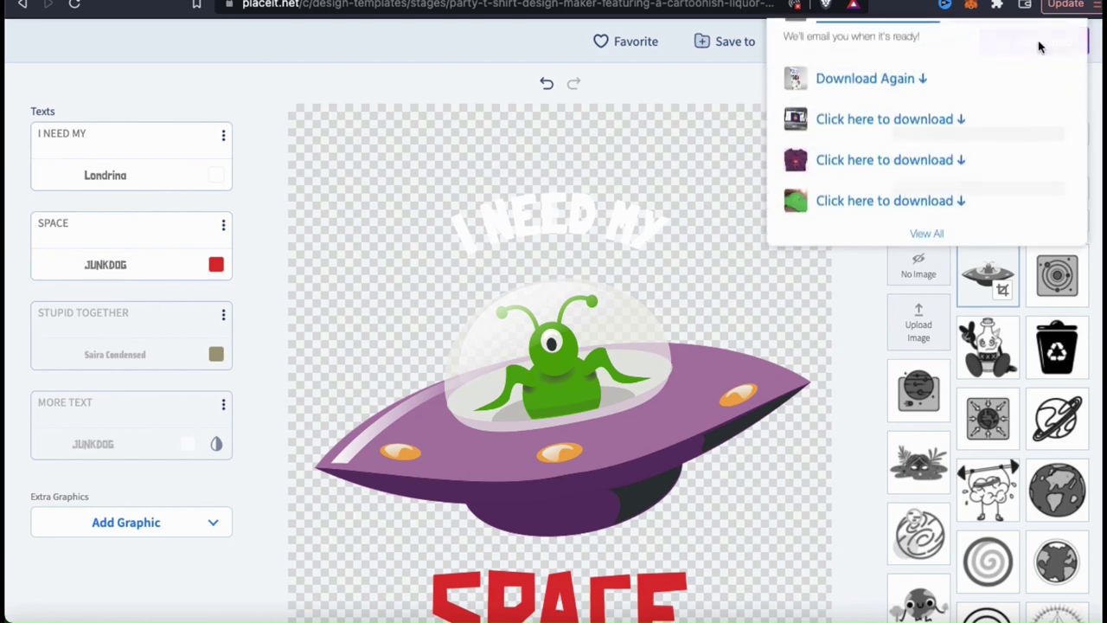
scroll(1079, 207, "up", 1)
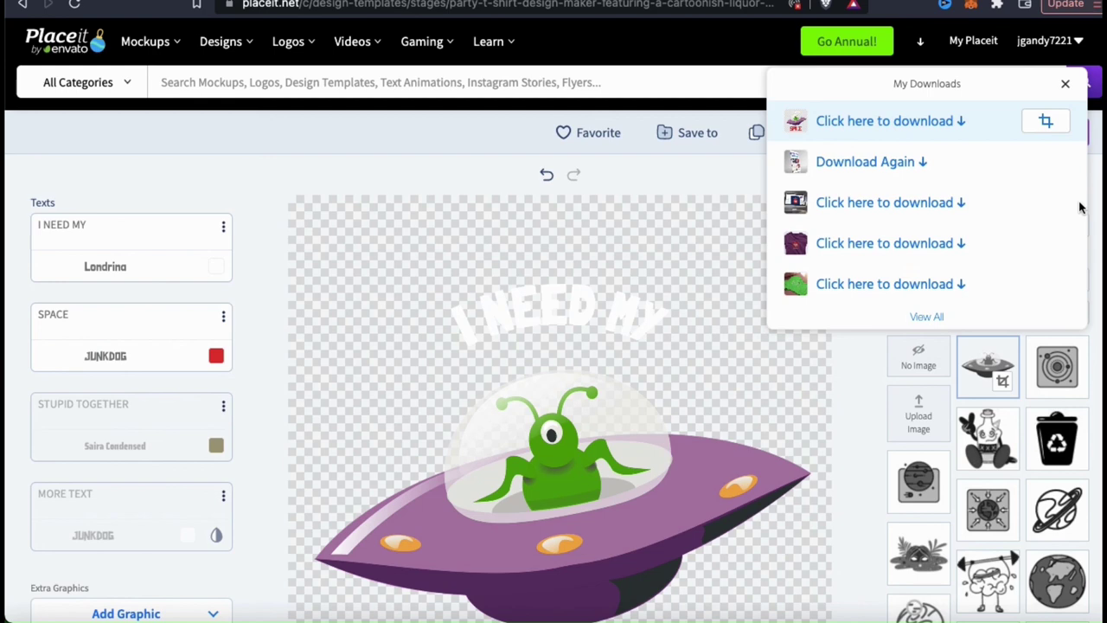